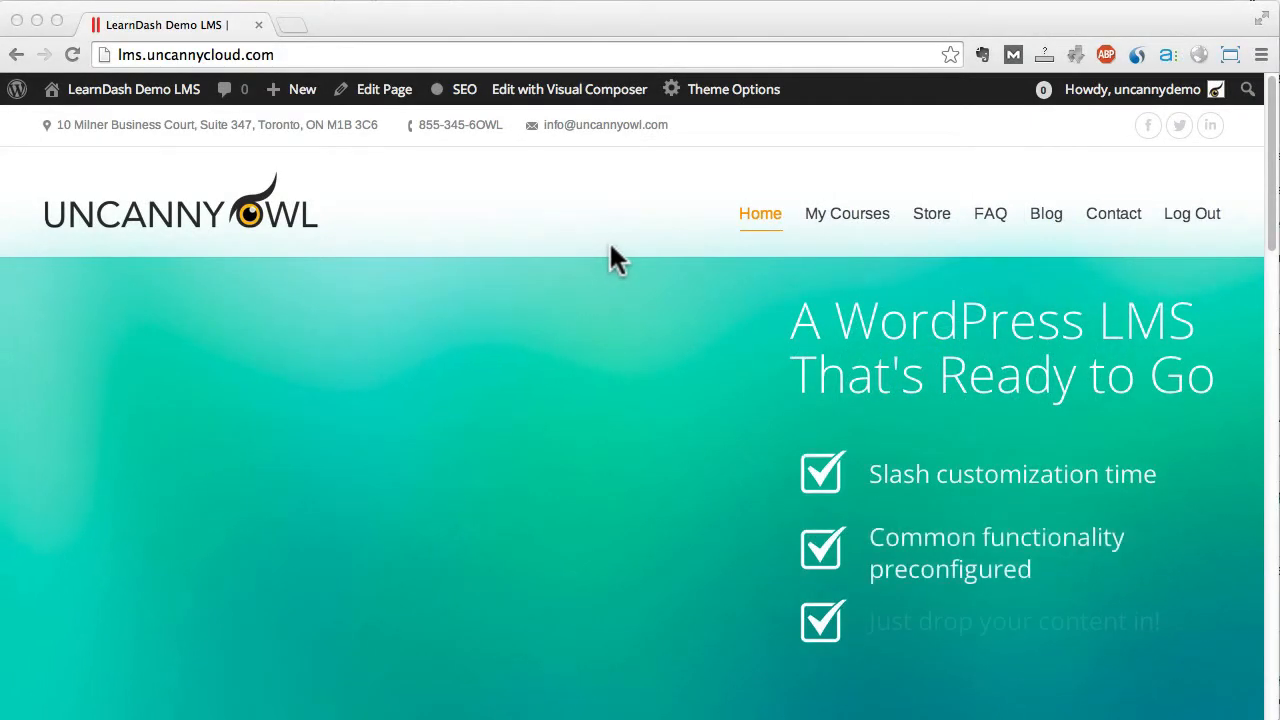
Go to My Courses and expand First Sample Course to reveal its 42% progress and lessons.
{"action": "left_click", "coordinate": [1273, 237]}
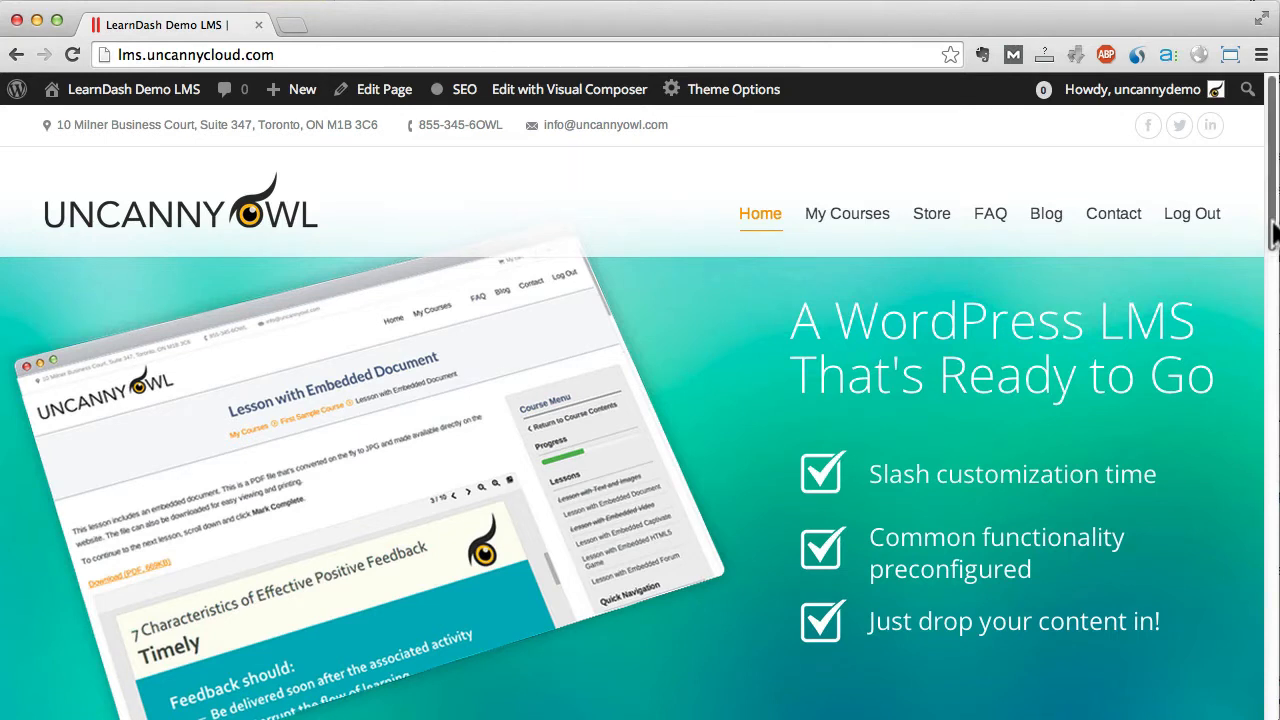
{"action": "mouse_move", "coordinate": [1270, 230]}
{"action": "left_mouse_down"}
{"action": "mouse_move", "coordinate": [1252, 392]}
{"action": "mouse_move", "coordinate": [1252, 685]}
{"action": "left_mouse_up"}
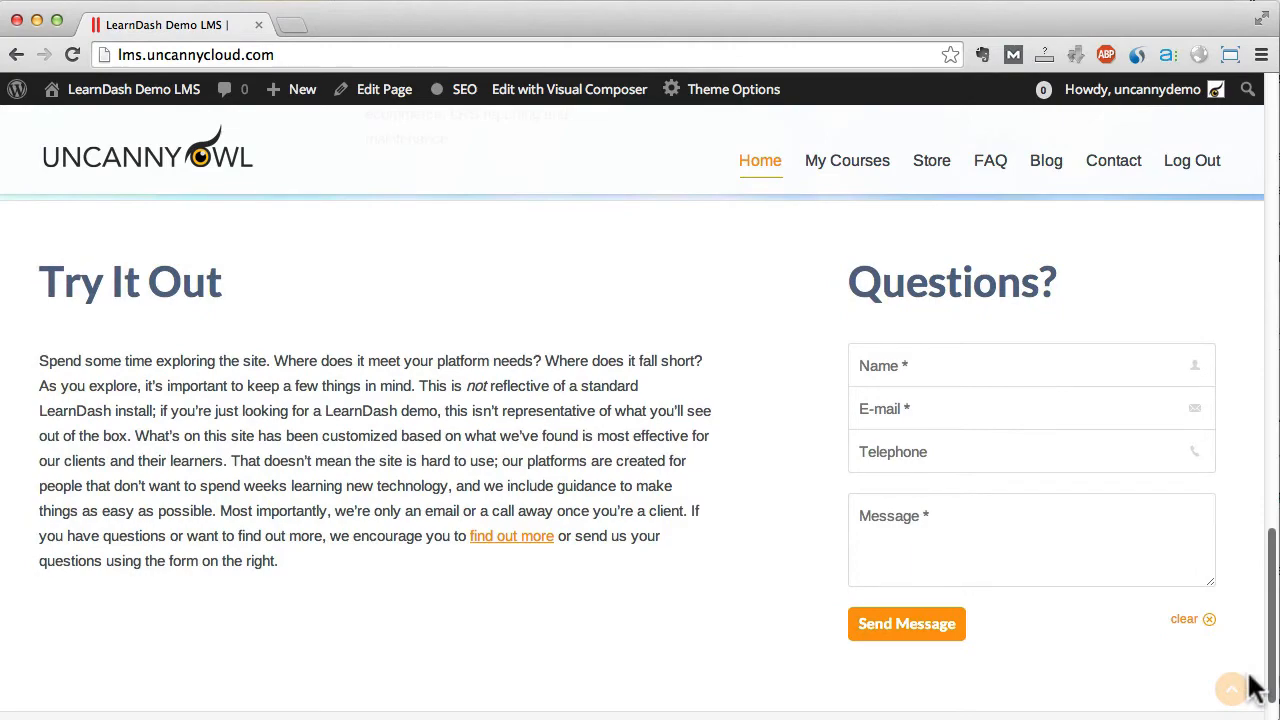
{"action": "left_click_drag", "start_coordinate": [1255, 688], "coordinate": [1270, 100]}
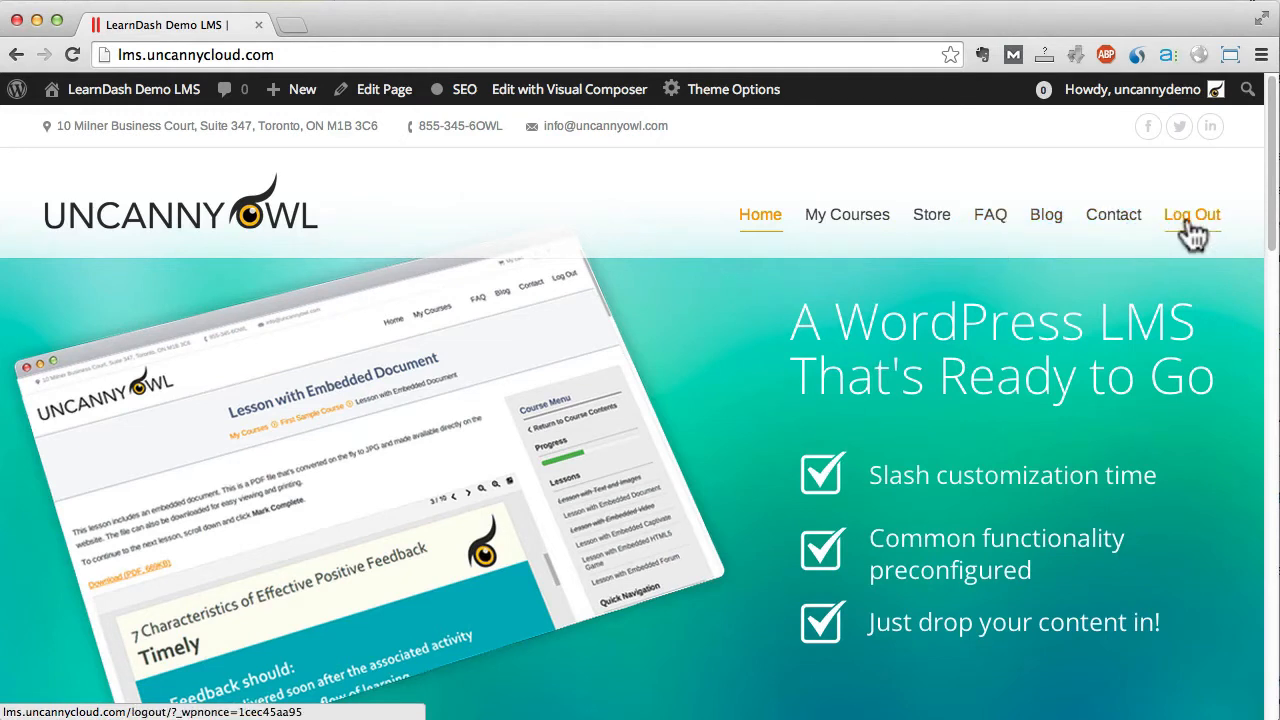
{"action": "left_click", "coordinate": [870, 230]}
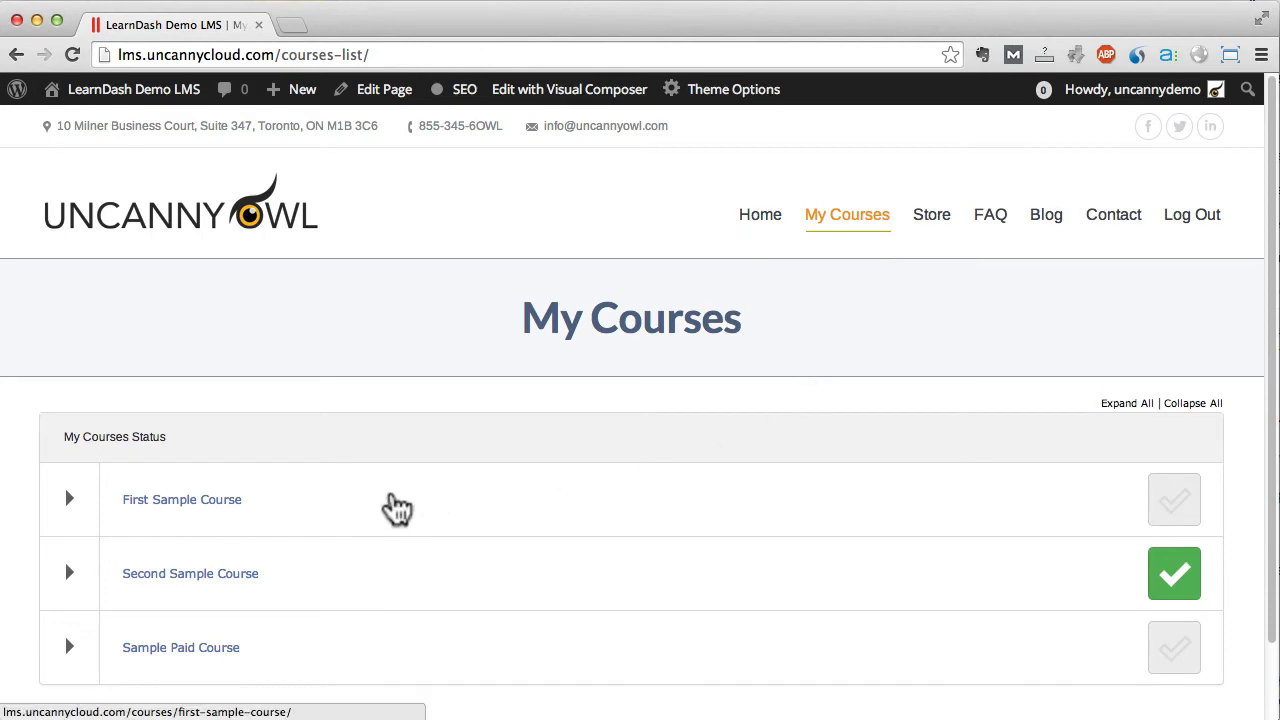
{"action": "scroll", "coordinate": [378, 514], "scroll_direction": "down", "scroll_amount": 1}
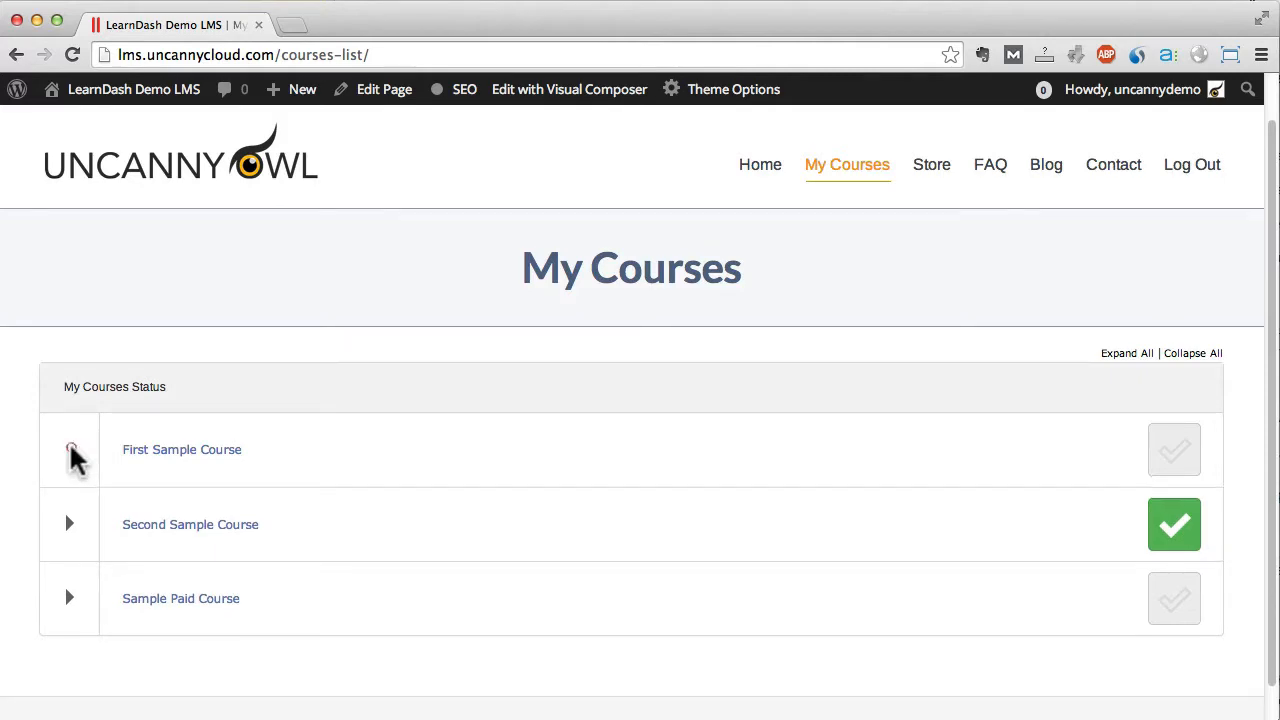
{"action": "left_click", "coordinate": [70, 449]}
{"action": "scroll", "coordinate": [215, 435], "scroll_direction": "down", "scroll_amount": 3}
{"action": "scroll", "coordinate": [220, 470], "scroll_direction": "down", "scroll_amount": 2}
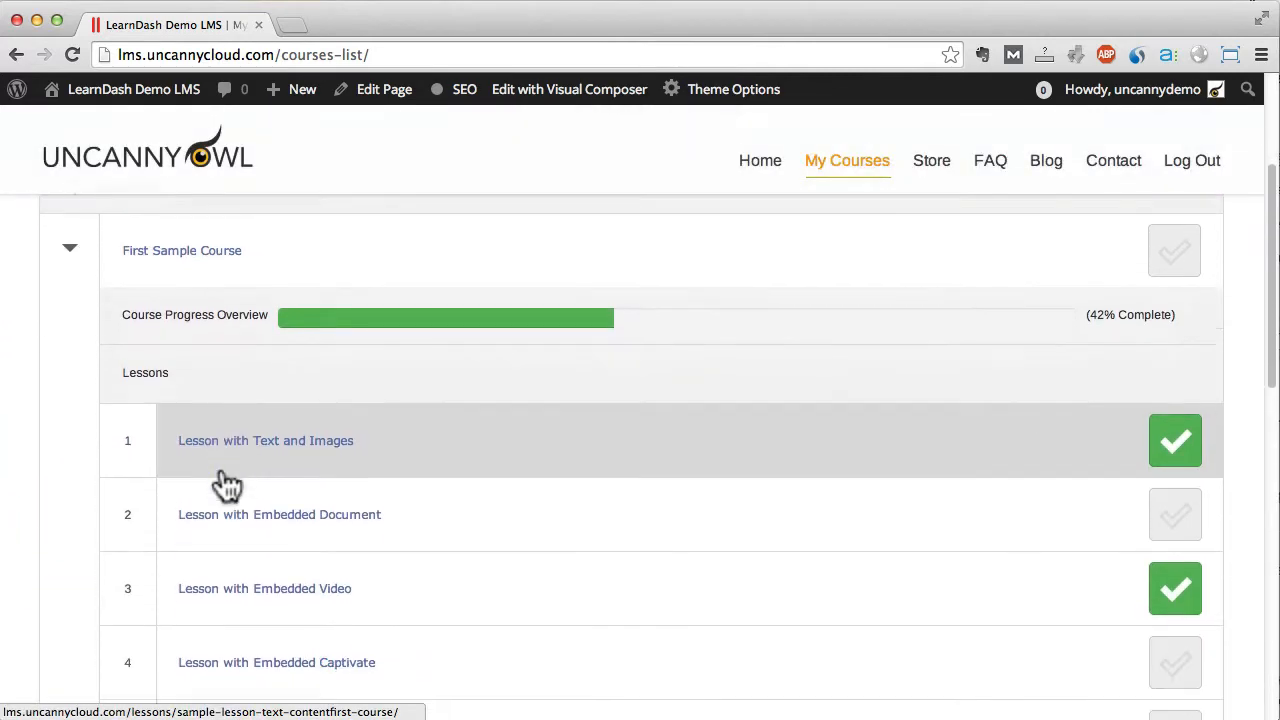
{"action": "scroll", "coordinate": [225, 480], "scroll_direction": "down", "scroll_amount": 2}
{"action": "scroll", "coordinate": [228, 520], "scroll_direction": "down", "scroll_amount": 2}
{"action": "scroll", "coordinate": [230, 550], "scroll_direction": "down", "scroll_amount": 2}
{"action": "scroll", "coordinate": [230, 555], "scroll_direction": "down", "scroll_amount": 1}
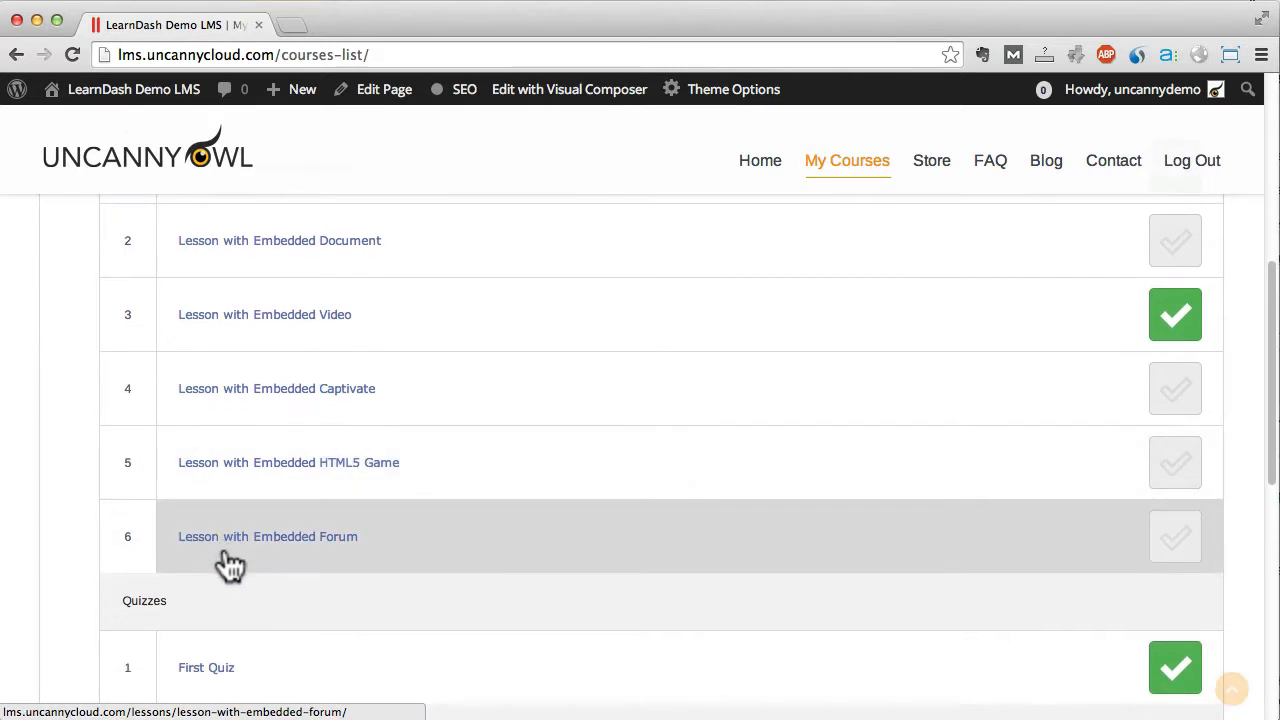
{"action": "scroll", "coordinate": [230, 560], "scroll_direction": "up", "scroll_amount": 2}
{"action": "scroll", "coordinate": [280, 400], "scroll_direction": "up", "scroll_amount": 1}
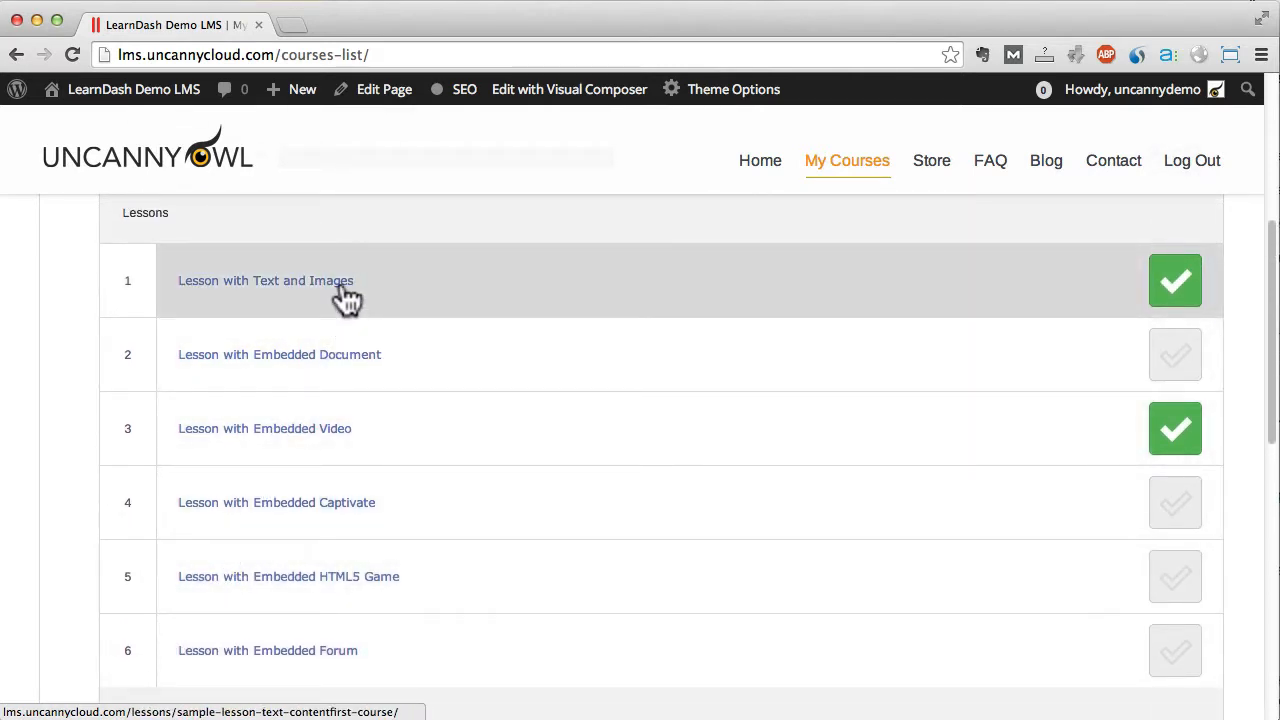
View the Lesson with Text and Images, enlarging its Grade Hacks screenshot and closing it.
{"action": "left_click", "coordinate": [346, 293]}
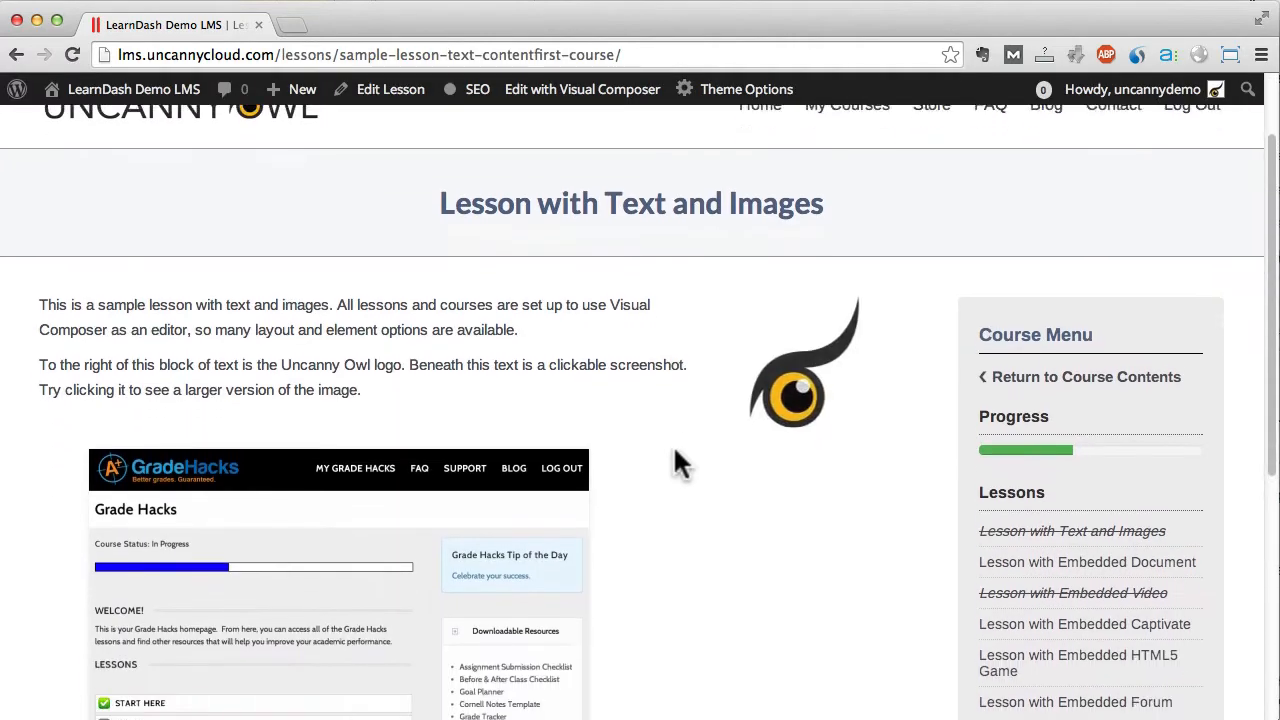
{"action": "scroll", "coordinate": [654, 466], "scroll_direction": "down", "scroll_amount": 2}
{"action": "scroll", "coordinate": [654, 466], "scroll_direction": "down", "scroll_amount": 1}
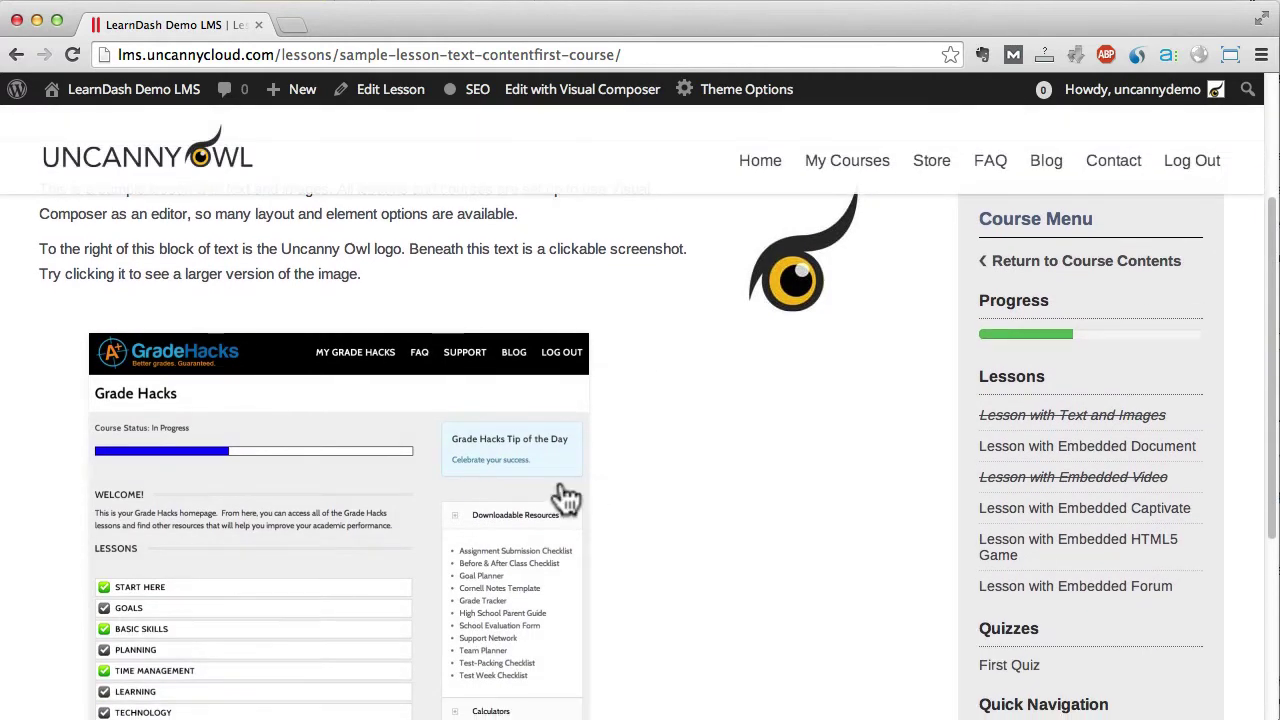
{"action": "left_click", "coordinate": [418, 508]}
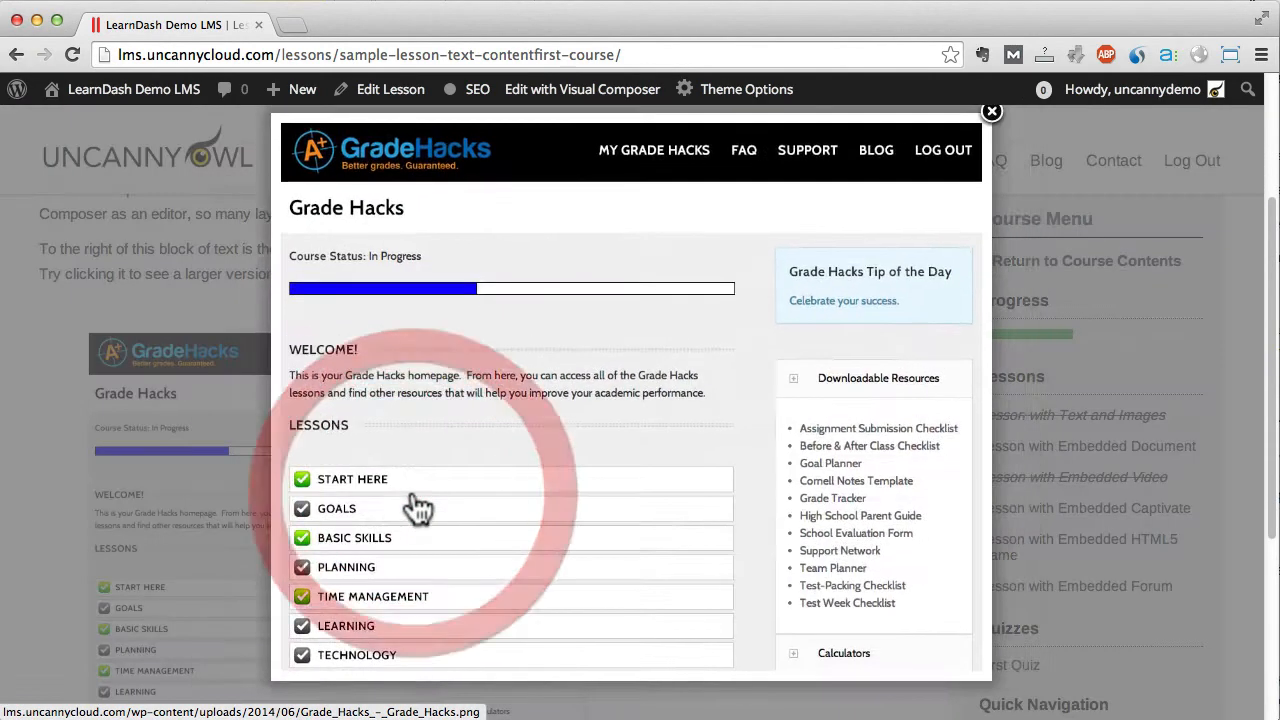
{"action": "left_click", "coordinate": [994, 113]}
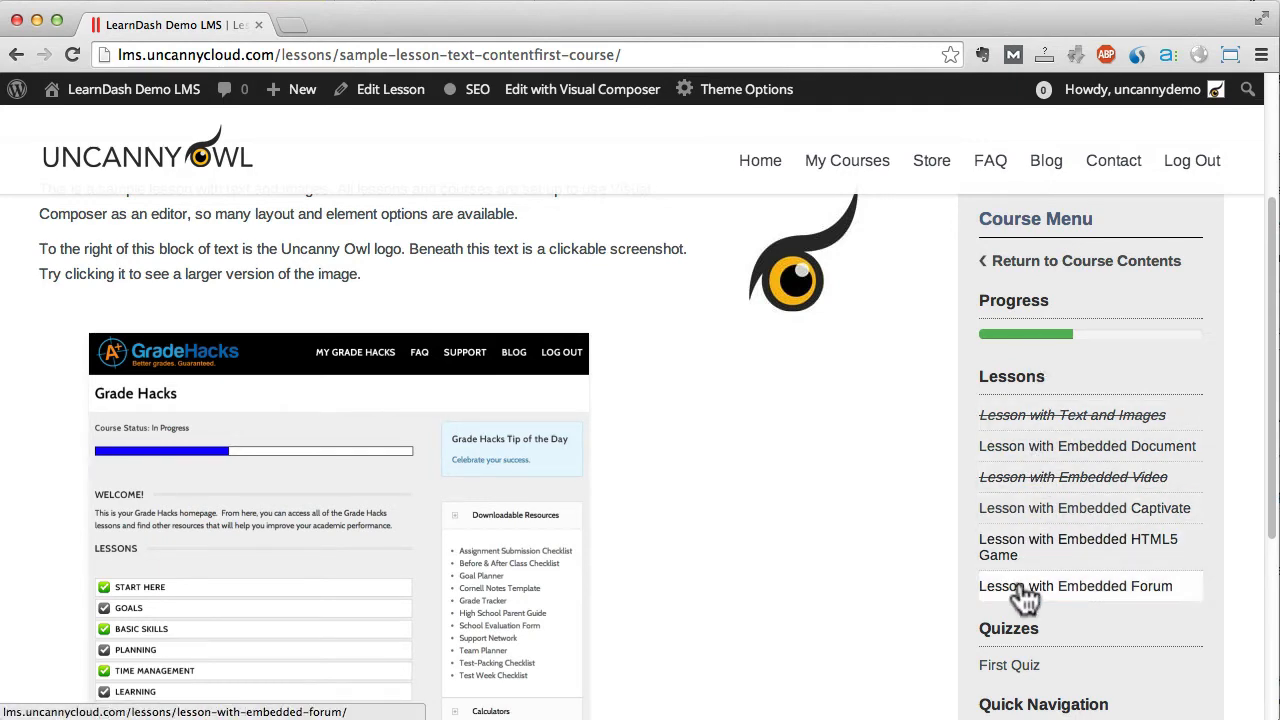
{"action": "scroll", "coordinate": [806, 559], "scroll_direction": "down", "scroll_amount": 5}
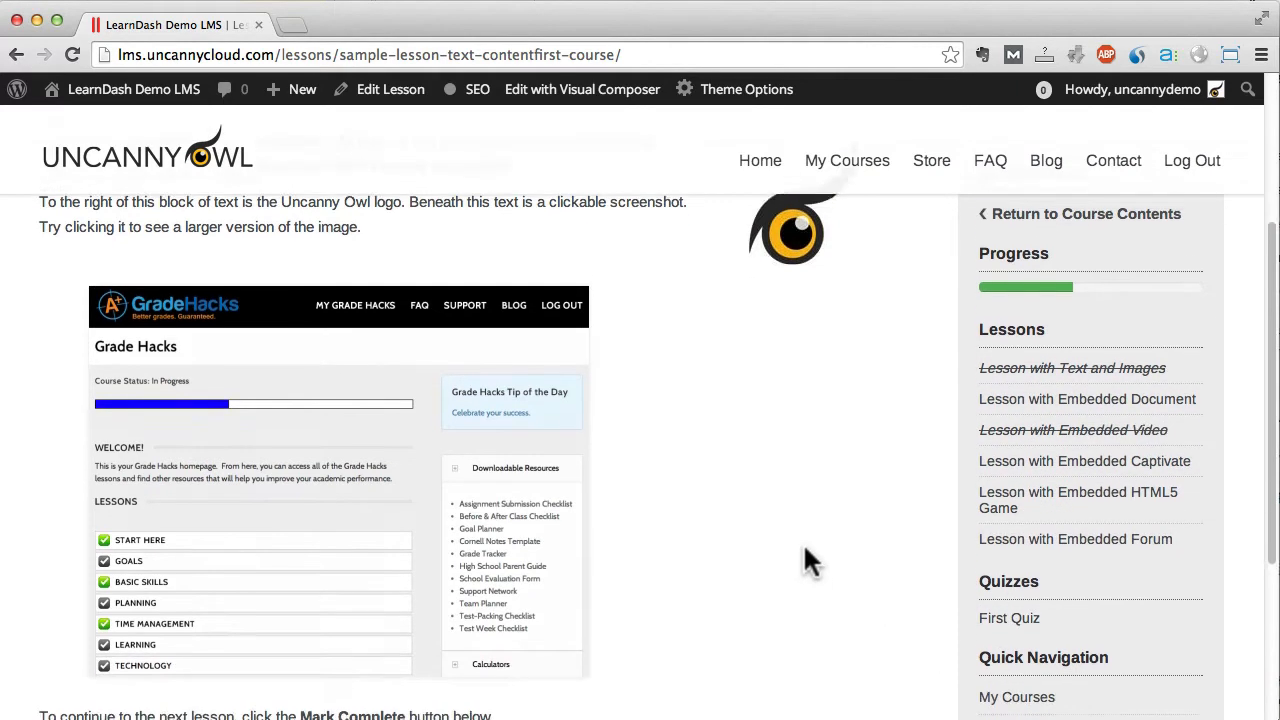
{"action": "scroll", "coordinate": [800, 546], "scroll_direction": "down", "scroll_amount": 5}
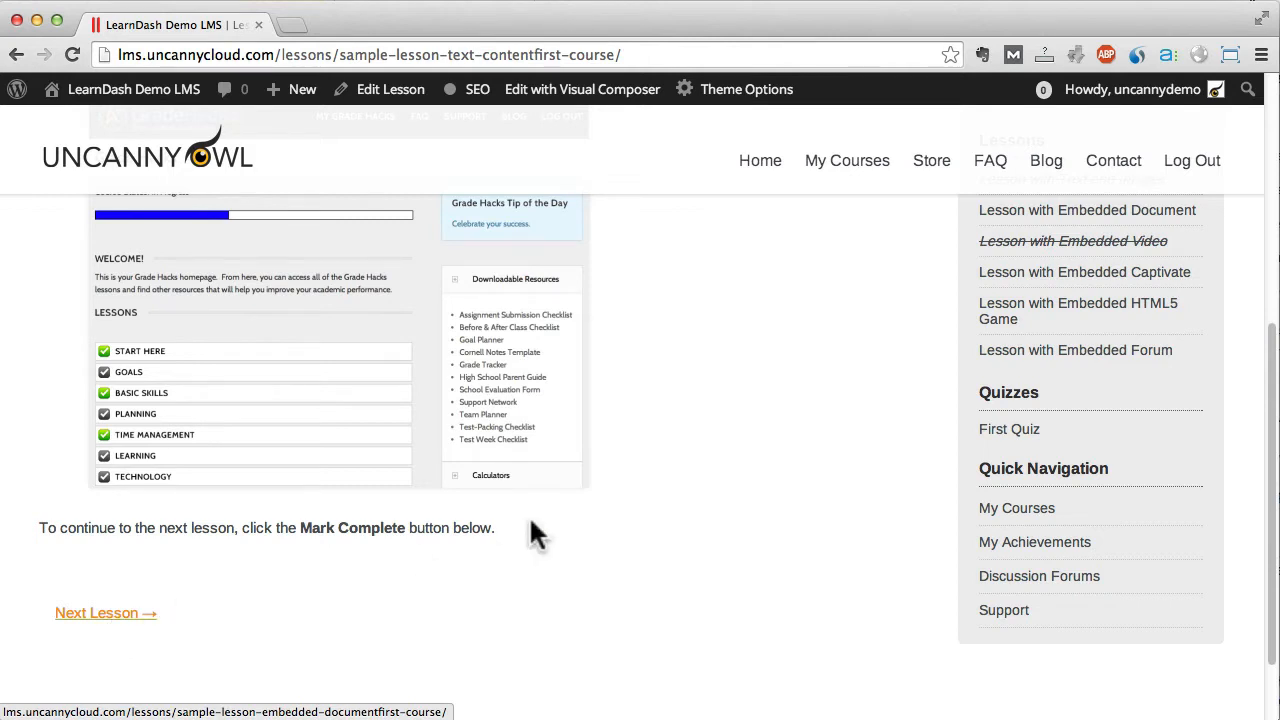
{"action": "scroll", "coordinate": [887, 398], "scroll_direction": "up", "scroll_amount": 1}
{"action": "scroll", "coordinate": [887, 398], "scroll_direction": "up", "scroll_amount": 1}
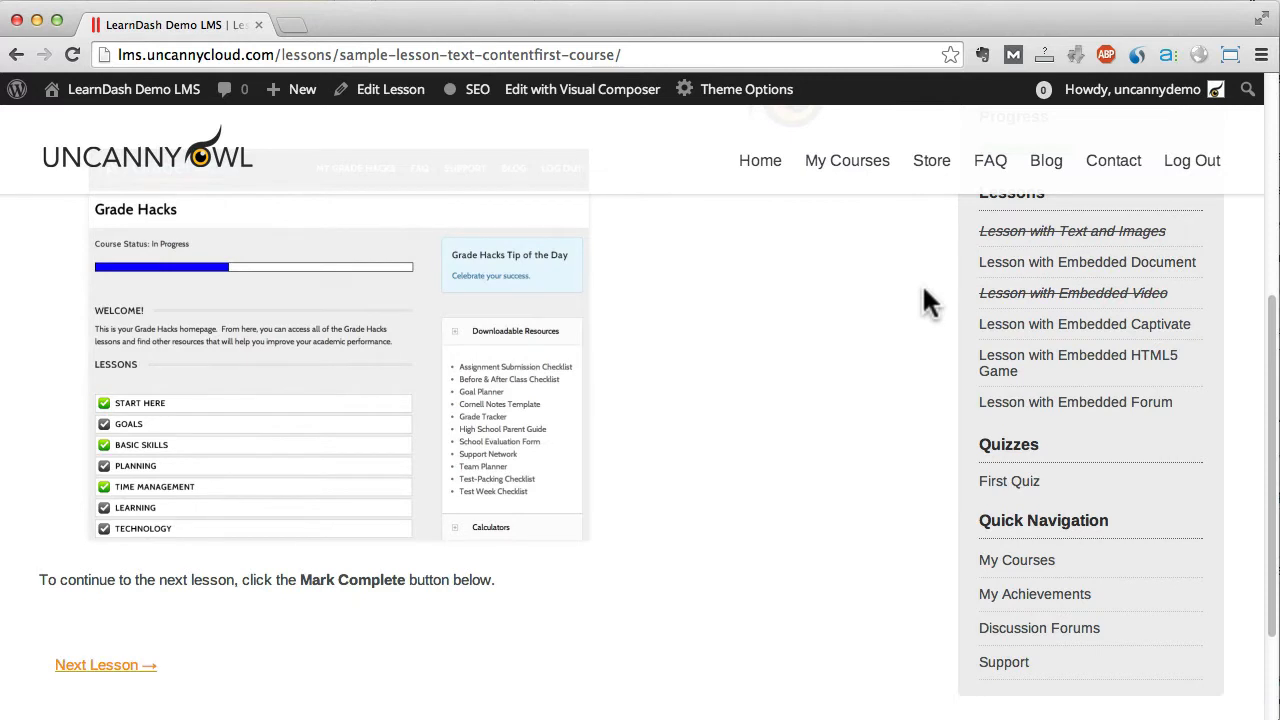
Step through the Embedded Document and Video lessons and start the Jira Captivate simulation.
{"action": "left_click", "coordinate": [1015, 262]}
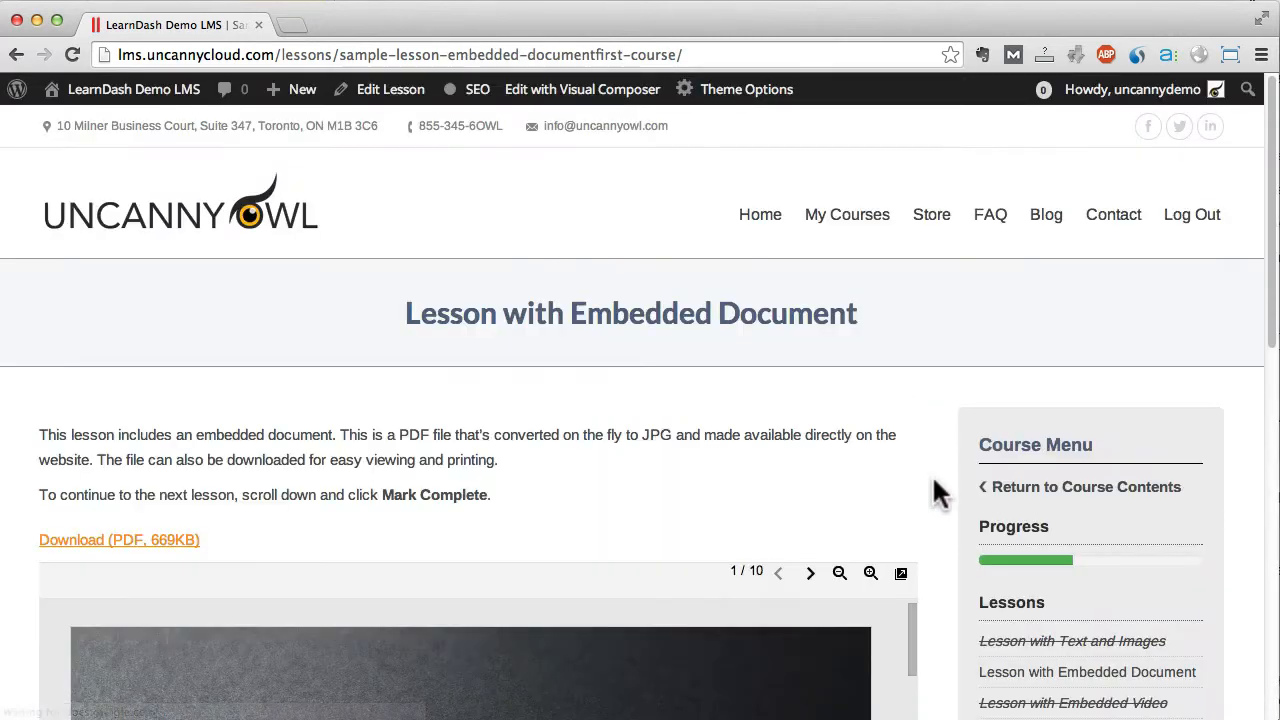
{"action": "scroll", "coordinate": [937, 488], "scroll_direction": "down", "scroll_amount": 5}
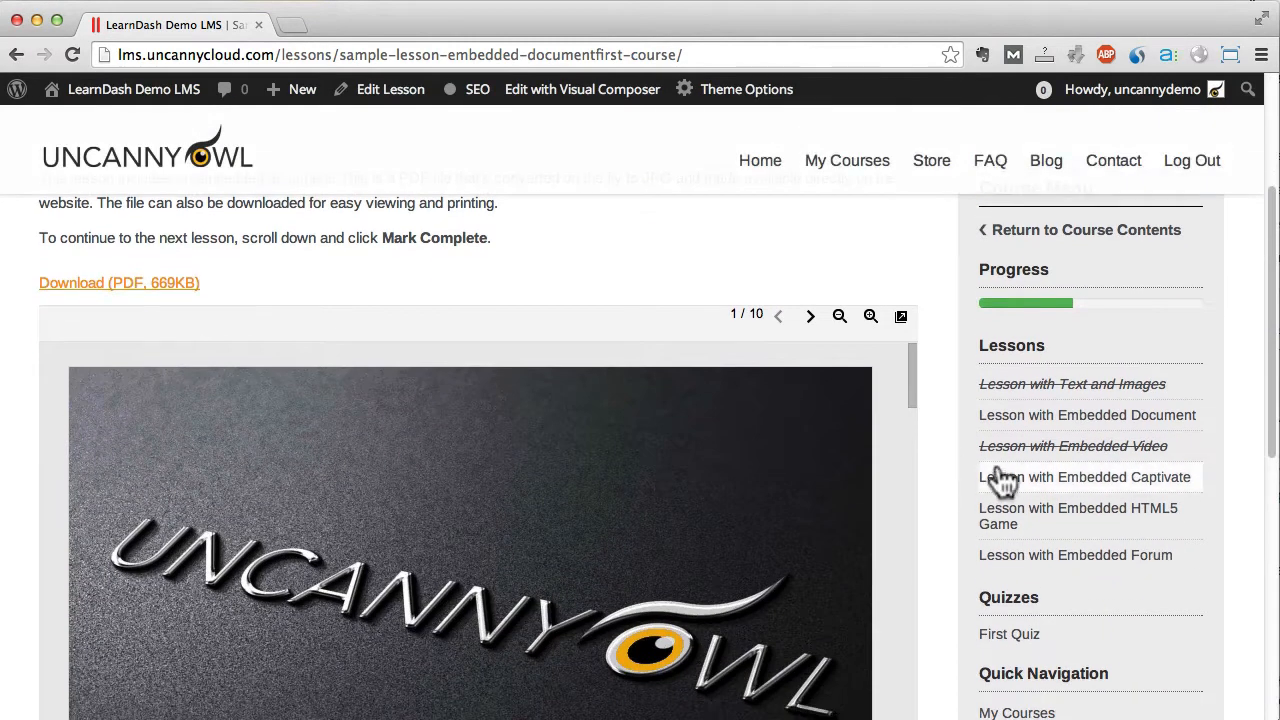
{"action": "left_click", "coordinate": [1028, 446]}
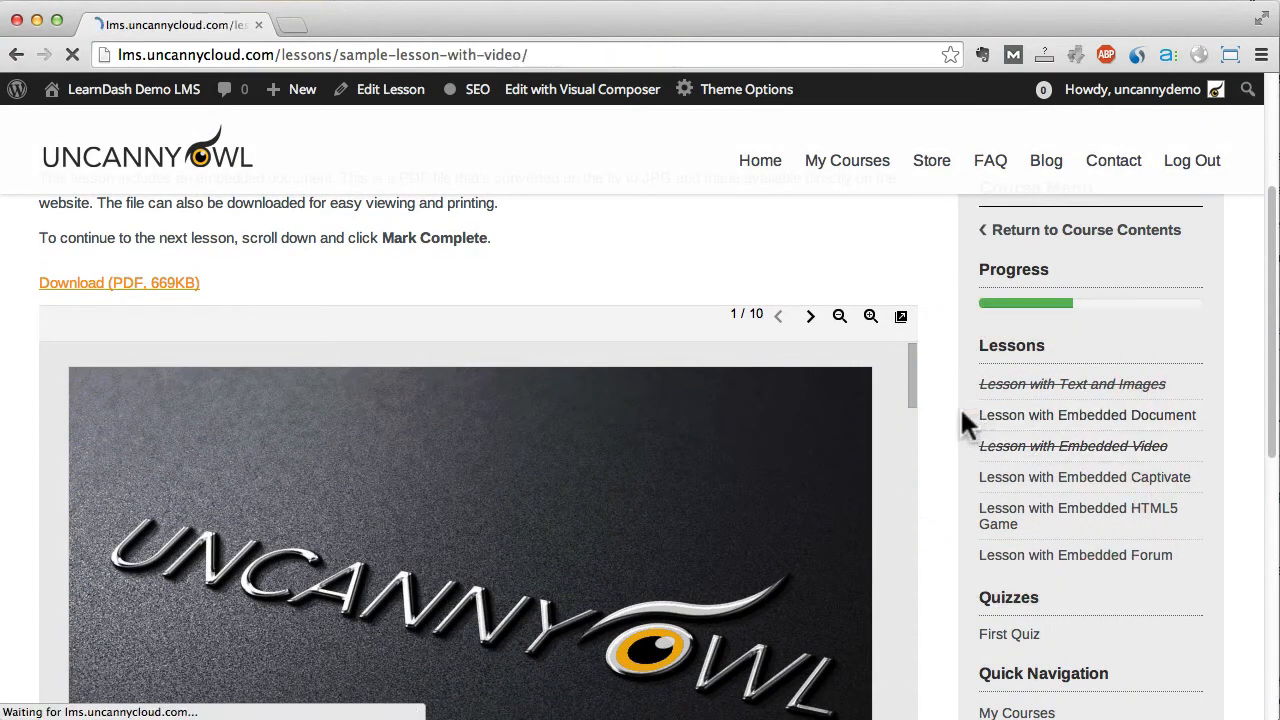
{"action": "scroll", "coordinate": [924, 484], "scroll_direction": "down", "scroll_amount": 3}
{"action": "scroll", "coordinate": [924, 484], "scroll_direction": "down", "scroll_amount": 1}
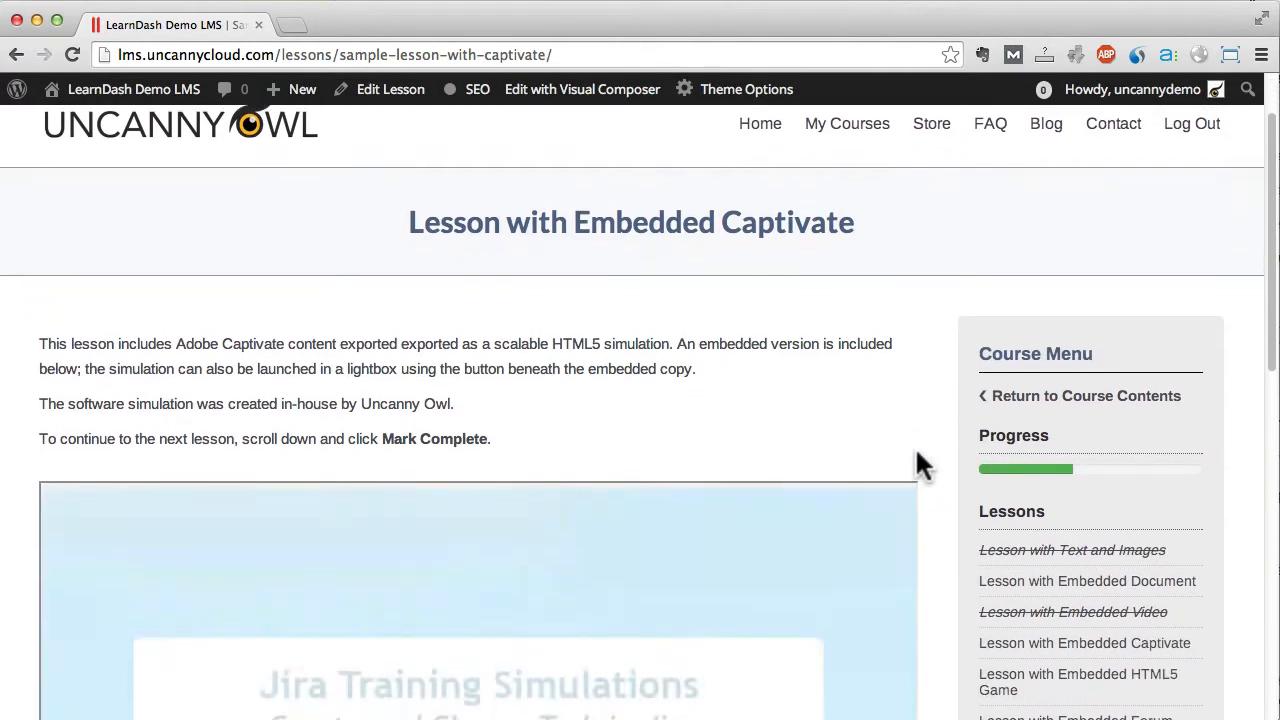
{"action": "scroll", "coordinate": [938, 480], "scroll_direction": "down", "scroll_amount": 3}
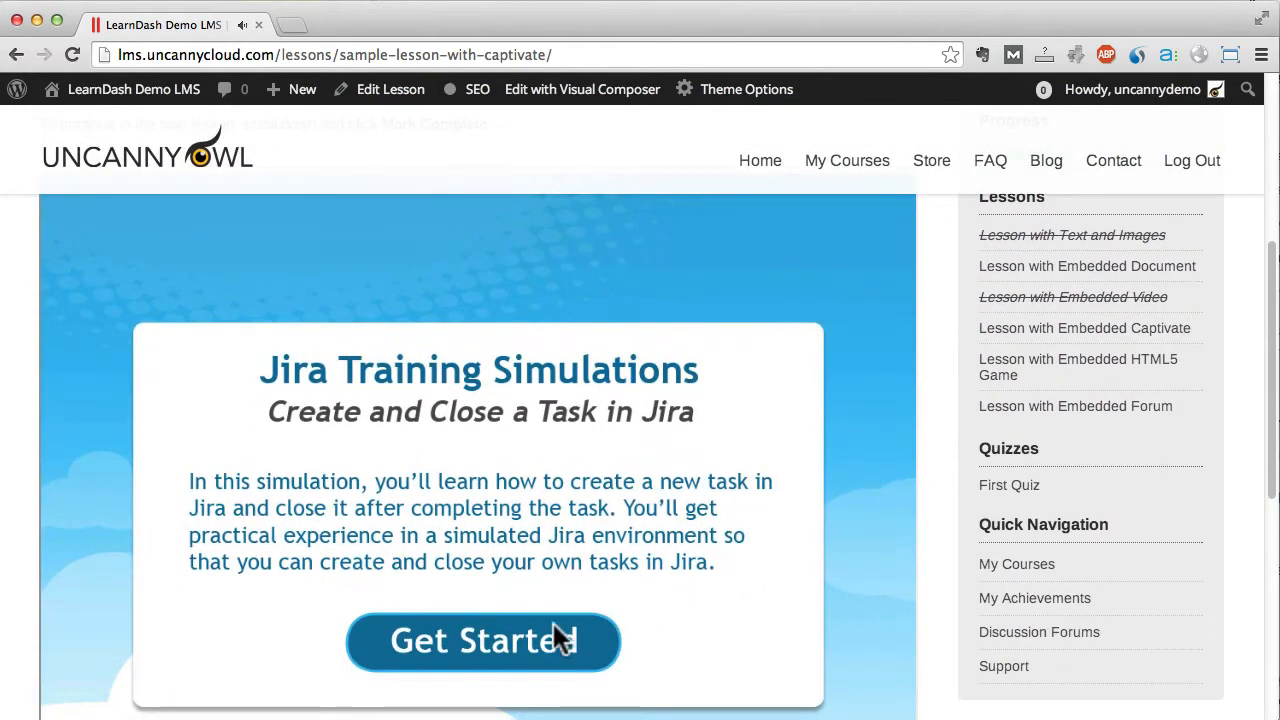
{"action": "left_click", "coordinate": [556, 632]}
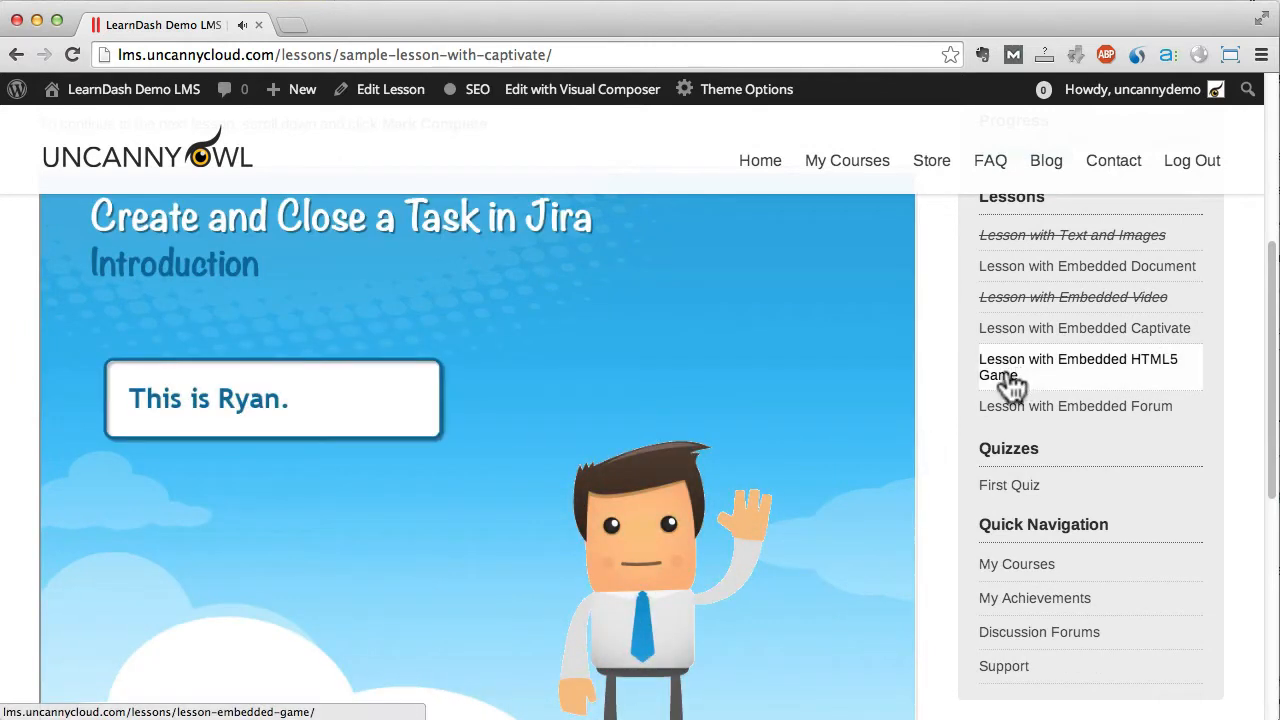
{"action": "scroll", "coordinate": [900, 571], "scroll_direction": "down", "scroll_amount": 1}
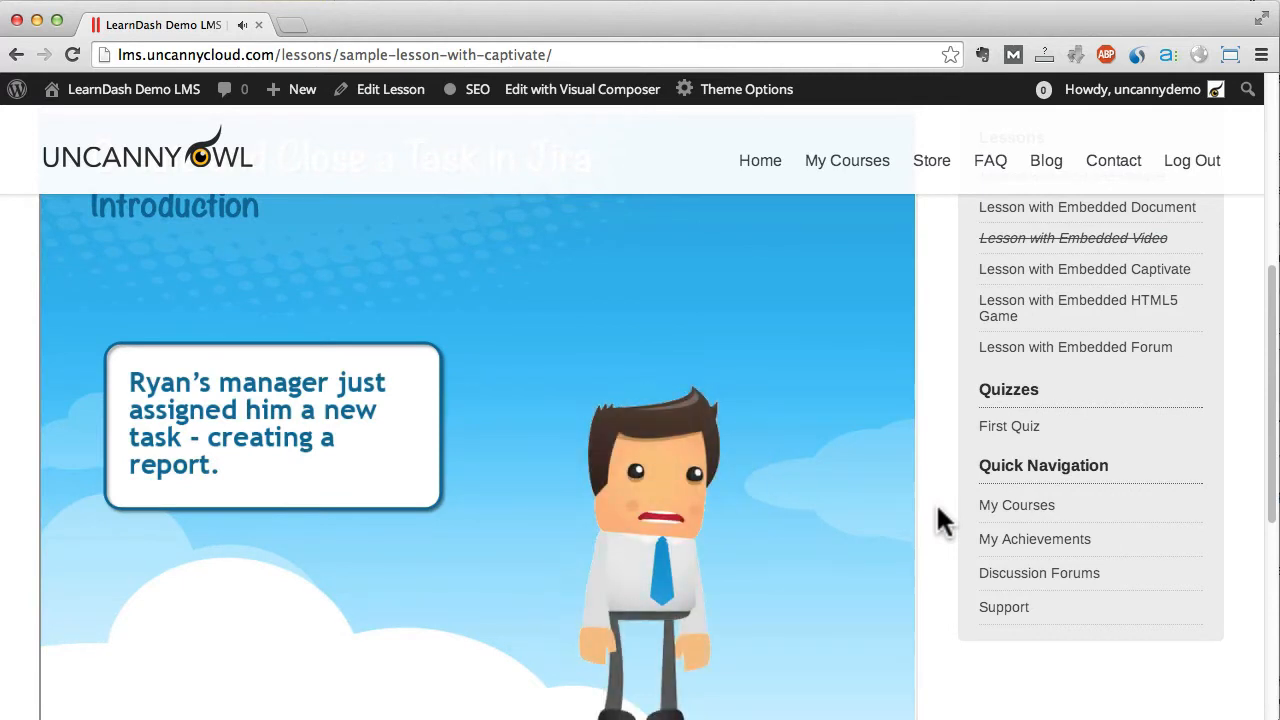
Go to the Lesson with Embedded Forum showing the Week 1 Discussion Forum topics.
{"action": "left_click", "coordinate": [1030, 347]}
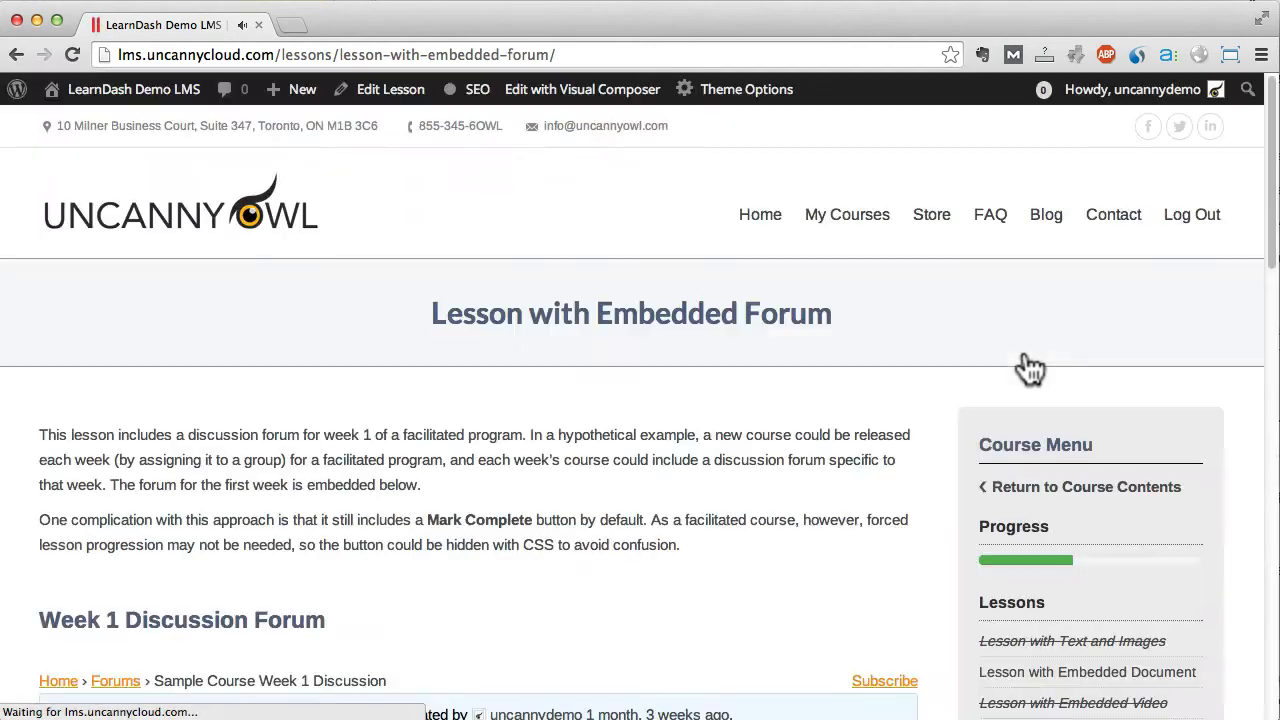
{"action": "scroll", "coordinate": [907, 507], "scroll_direction": "down", "scroll_amount": 3}
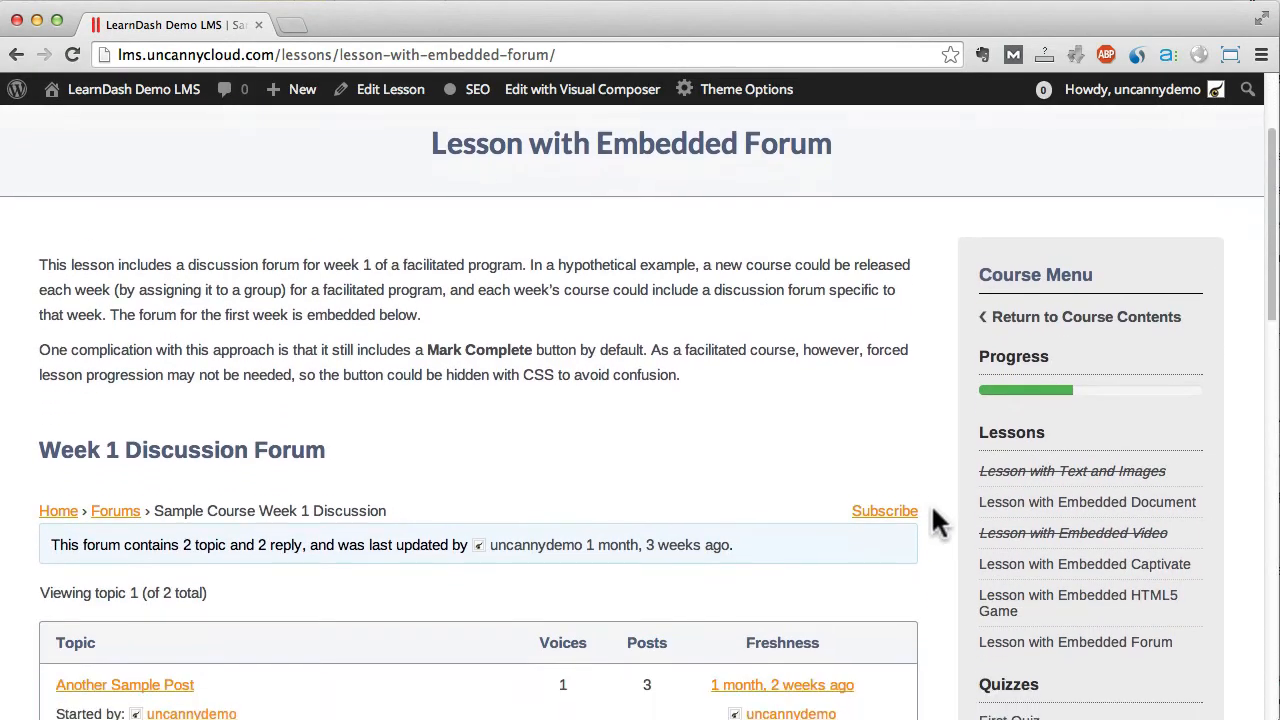
{"action": "scroll", "coordinate": [931, 503], "scroll_direction": "down", "scroll_amount": 3}
{"action": "scroll", "coordinate": [931, 503], "scroll_direction": "down", "scroll_amount": 2}
{"action": "scroll", "coordinate": [931, 503], "scroll_direction": "down", "scroll_amount": 2}
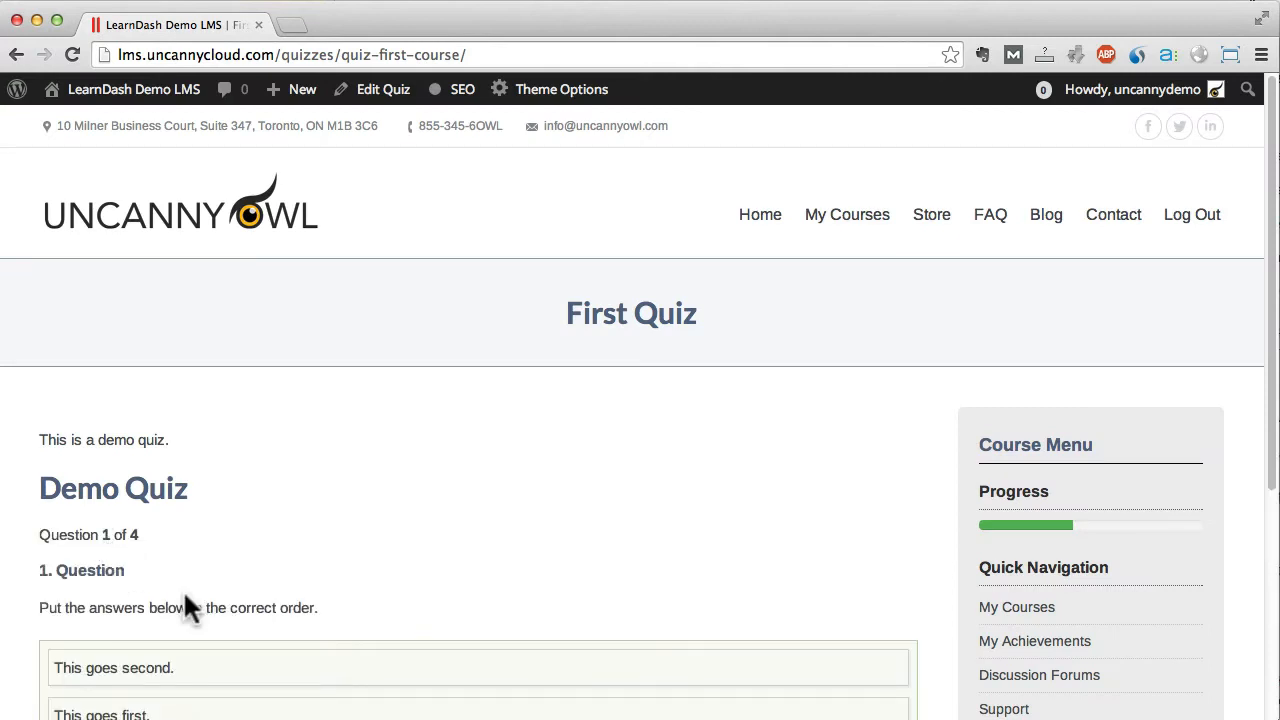
{"action": "scroll", "coordinate": [183, 589], "scroll_direction": "down", "scroll_amount": 1}
{"action": "left_click_drag", "start_coordinate": [160, 697], "coordinate": [160, 648]}
{"action": "scroll", "coordinate": [170, 620], "scroll_direction": "down", "scroll_amount": 5}
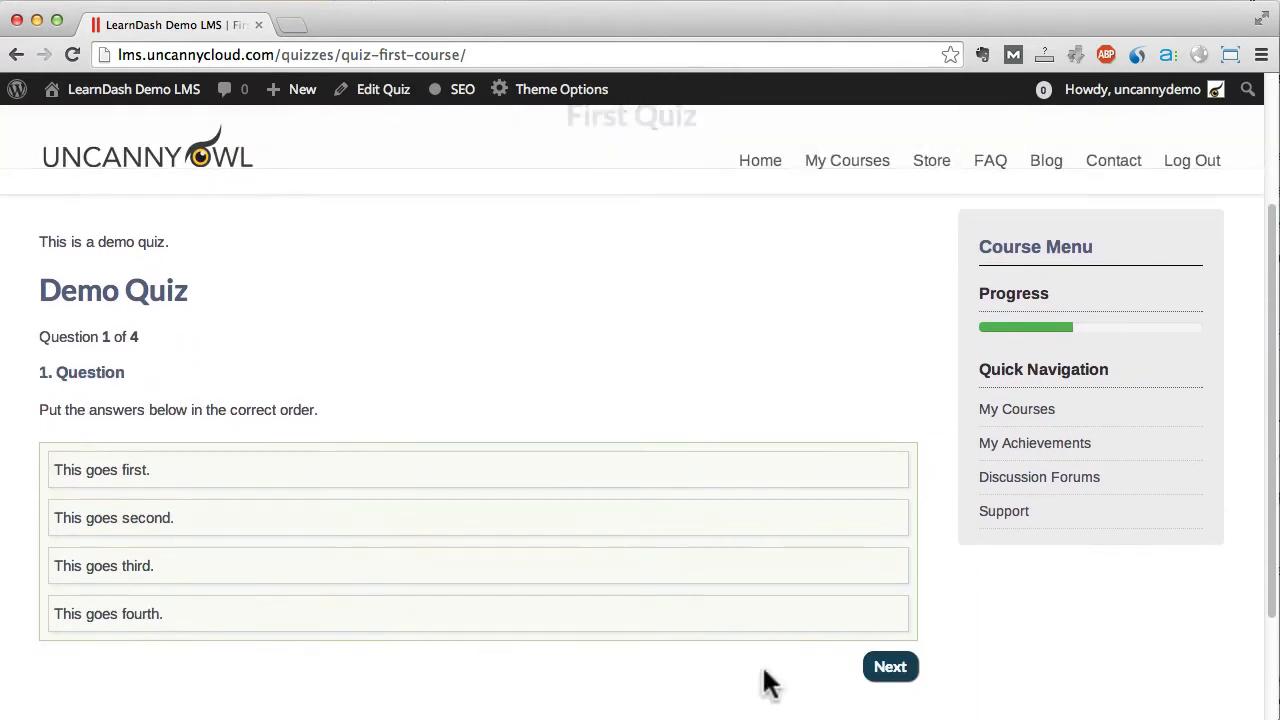
Answer all four Demo Quiz questions correctly and finish with a 4 of 4 result.
{"action": "left_click", "coordinate": [890, 667]}
{"action": "left_click", "coordinate": [54, 500]}
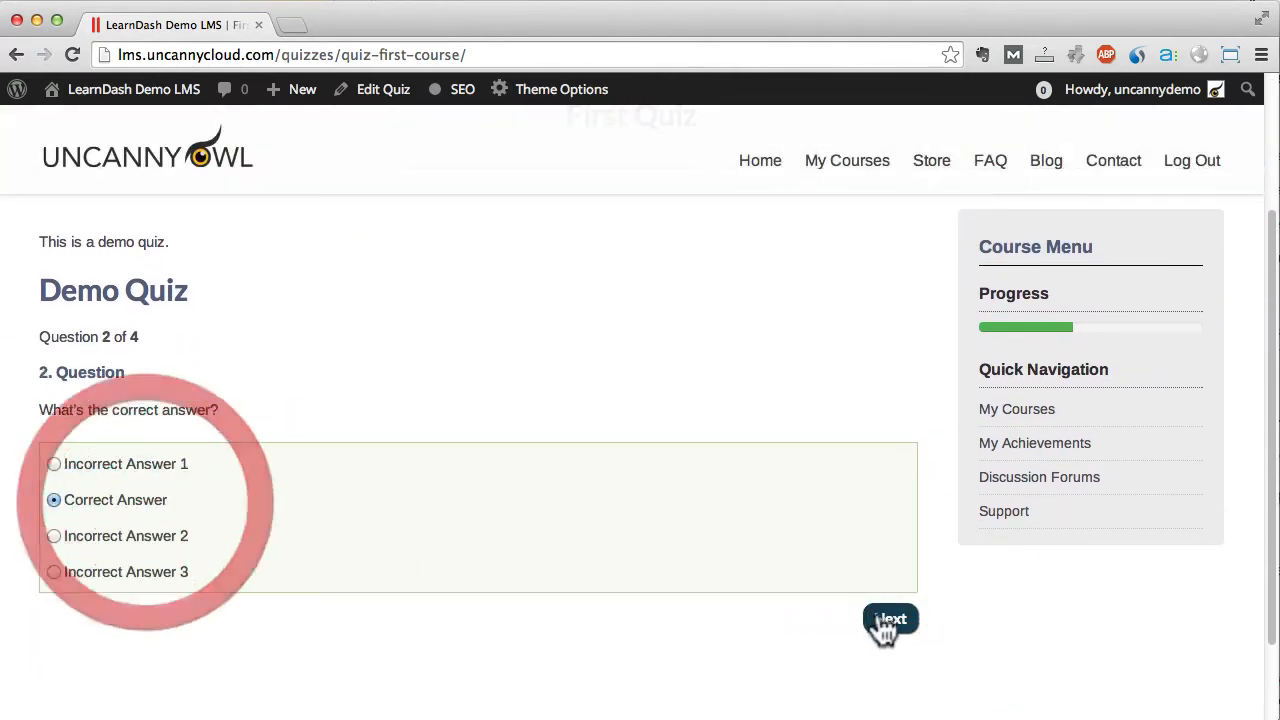
{"action": "left_click", "coordinate": [890, 618]}
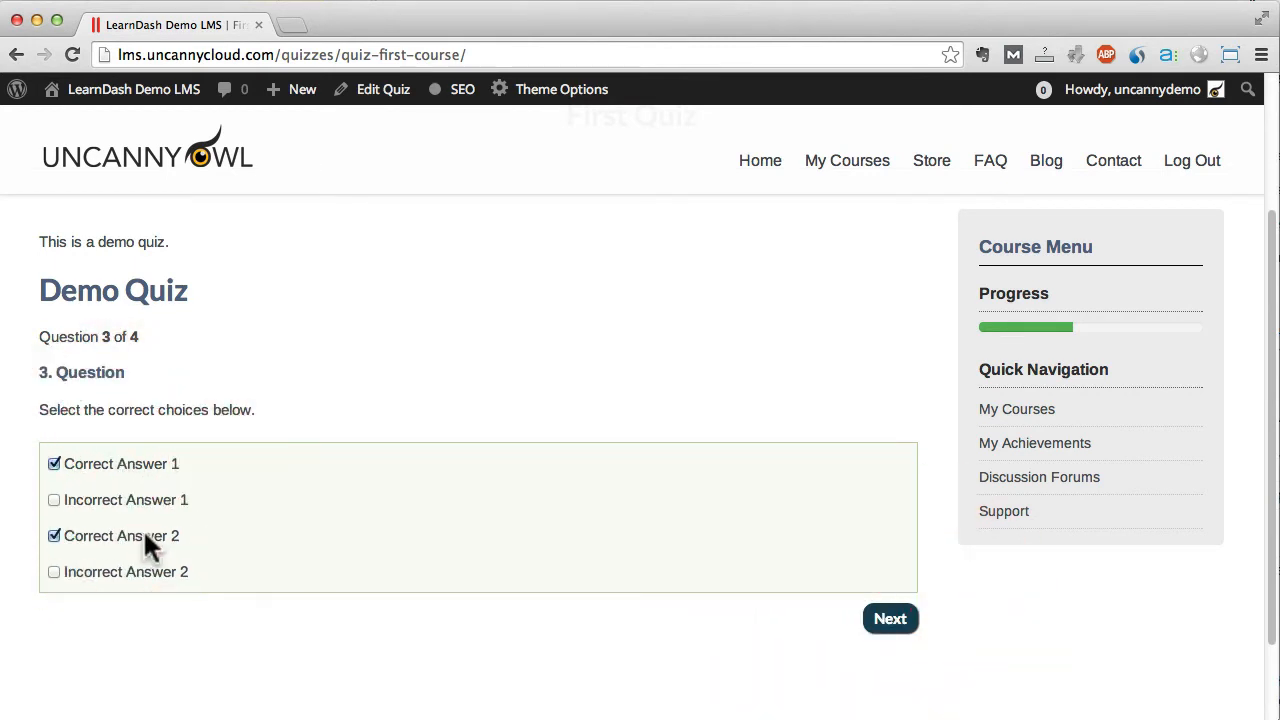
{"action": "left_click", "coordinate": [54, 536]}
{"action": "left_click", "coordinate": [890, 618]}
{"action": "left_click", "coordinate": [54, 464]}
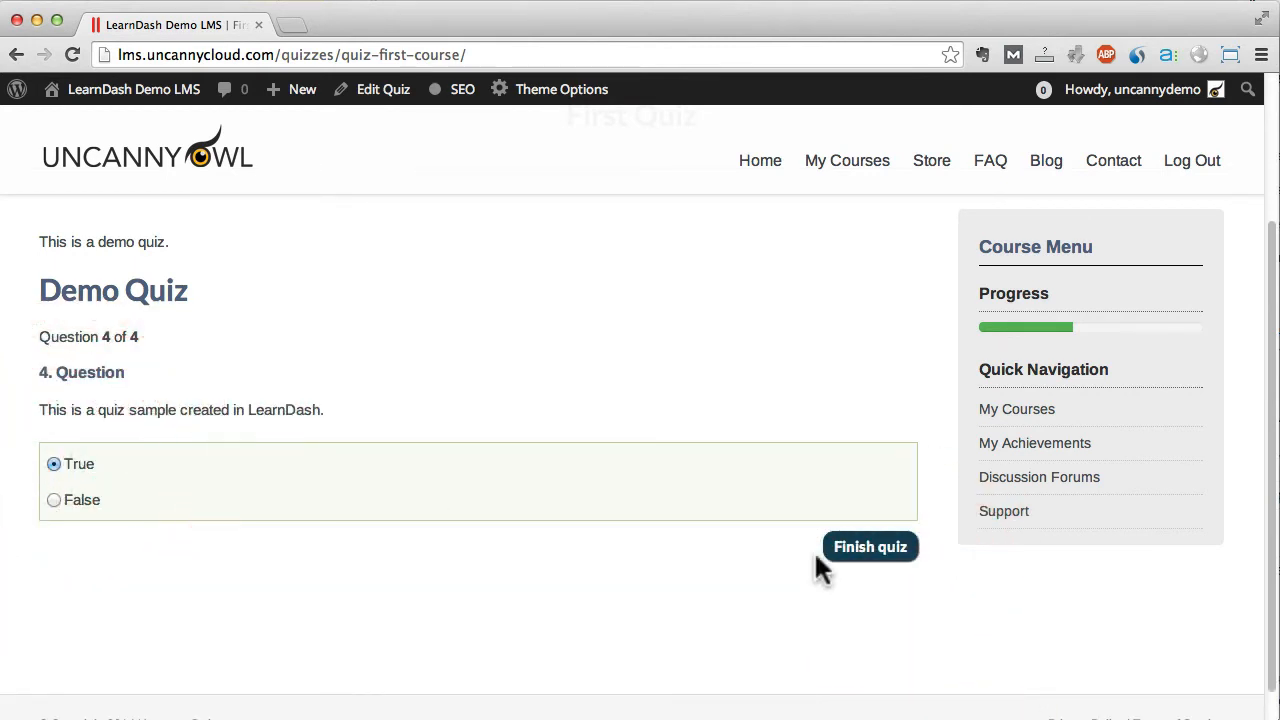
{"action": "left_click", "coordinate": [870, 547]}
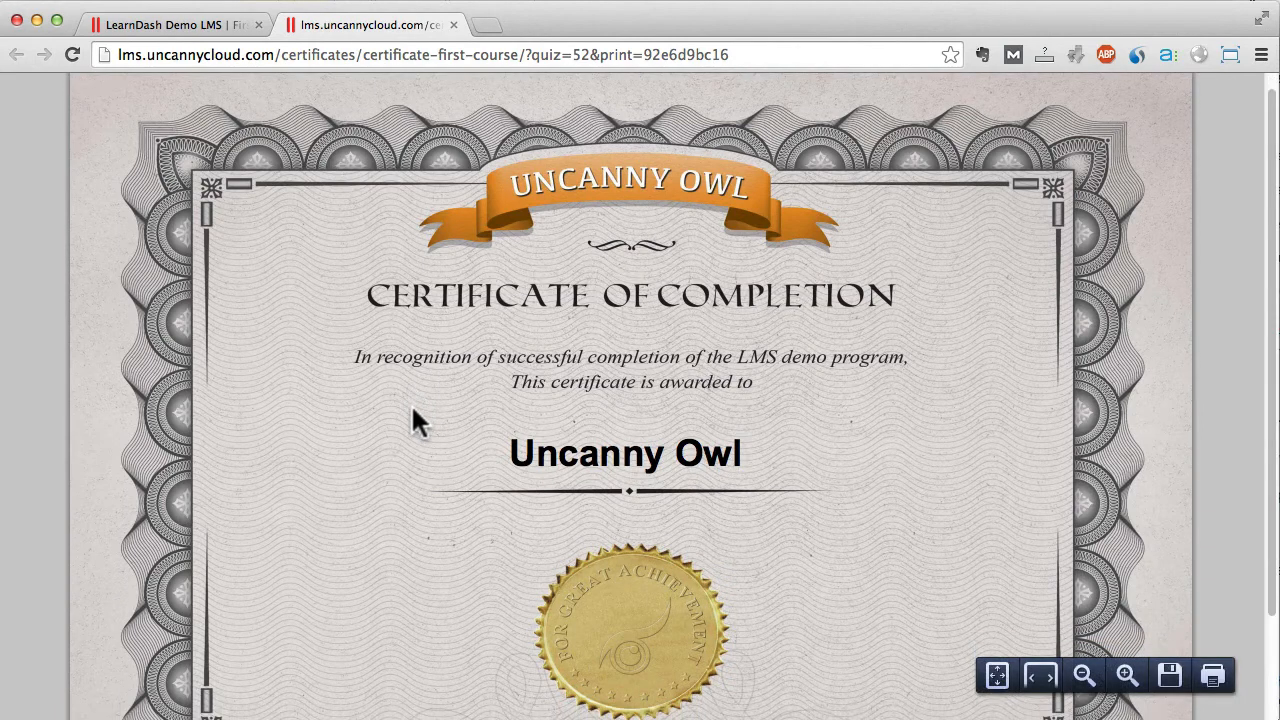
{"action": "scroll", "coordinate": [418, 422], "scroll_direction": "down", "scroll_amount": 1}
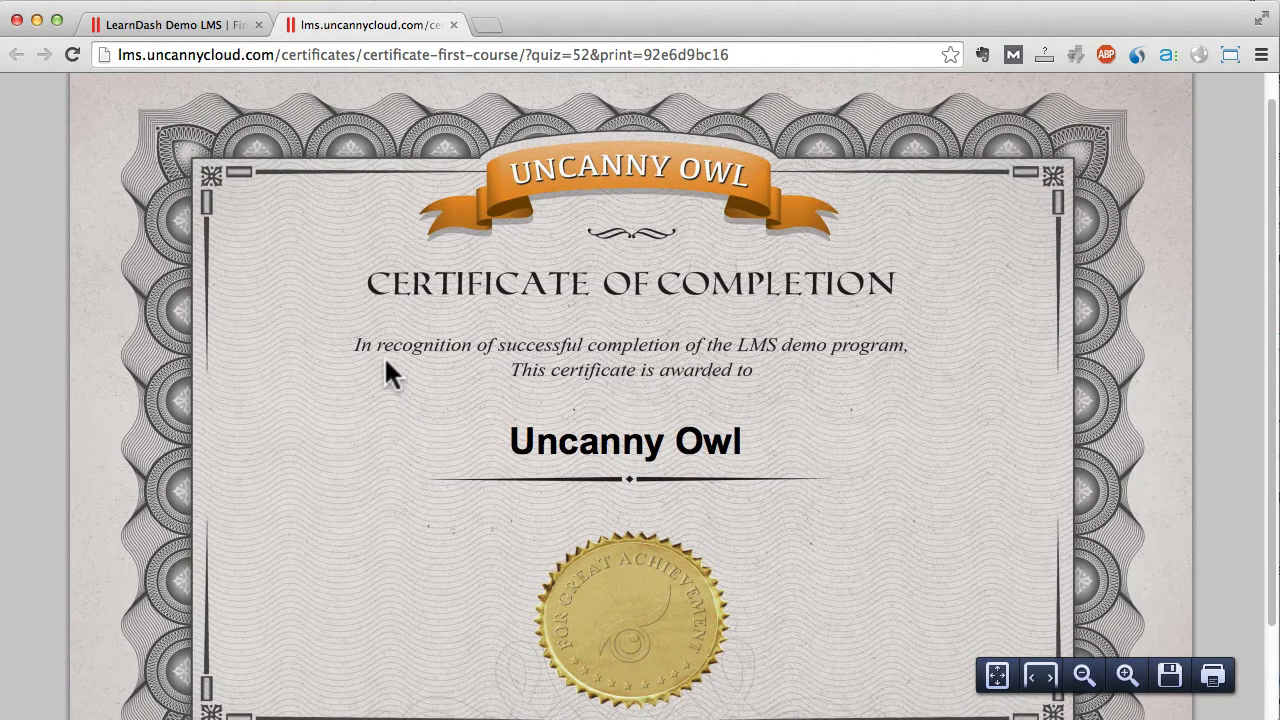
{"action": "scroll", "coordinate": [388, 365], "scroll_direction": "down", "scroll_amount": 1}
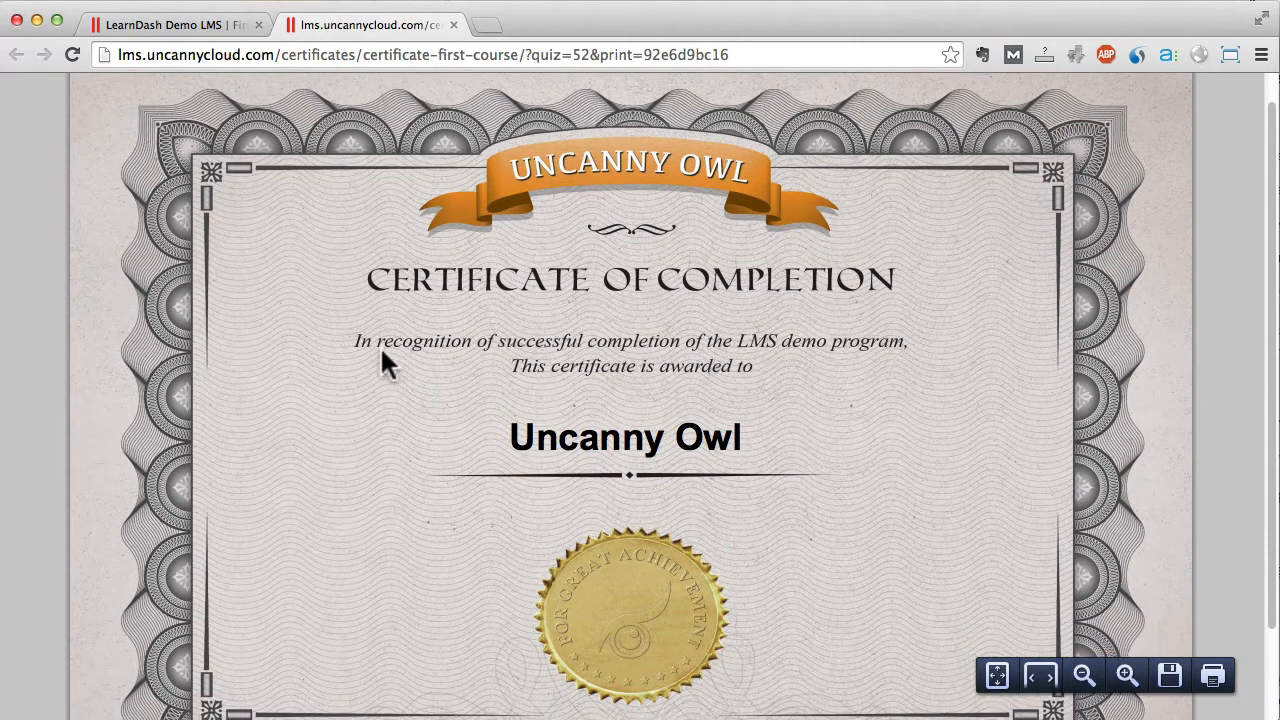
Close the certificate tab to return to the First Quiz results.
{"action": "left_click", "coordinate": [453, 25]}
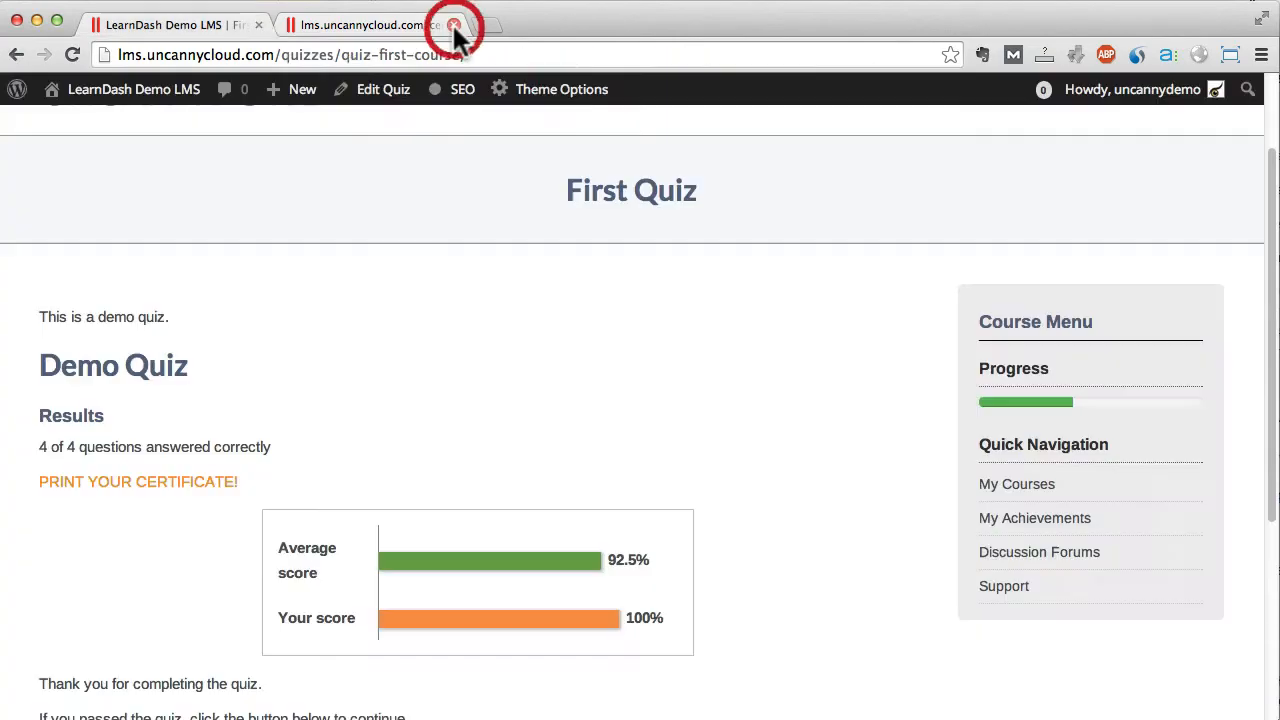
{"action": "scroll", "coordinate": [652, 372], "scroll_direction": "up", "scroll_amount": 3}
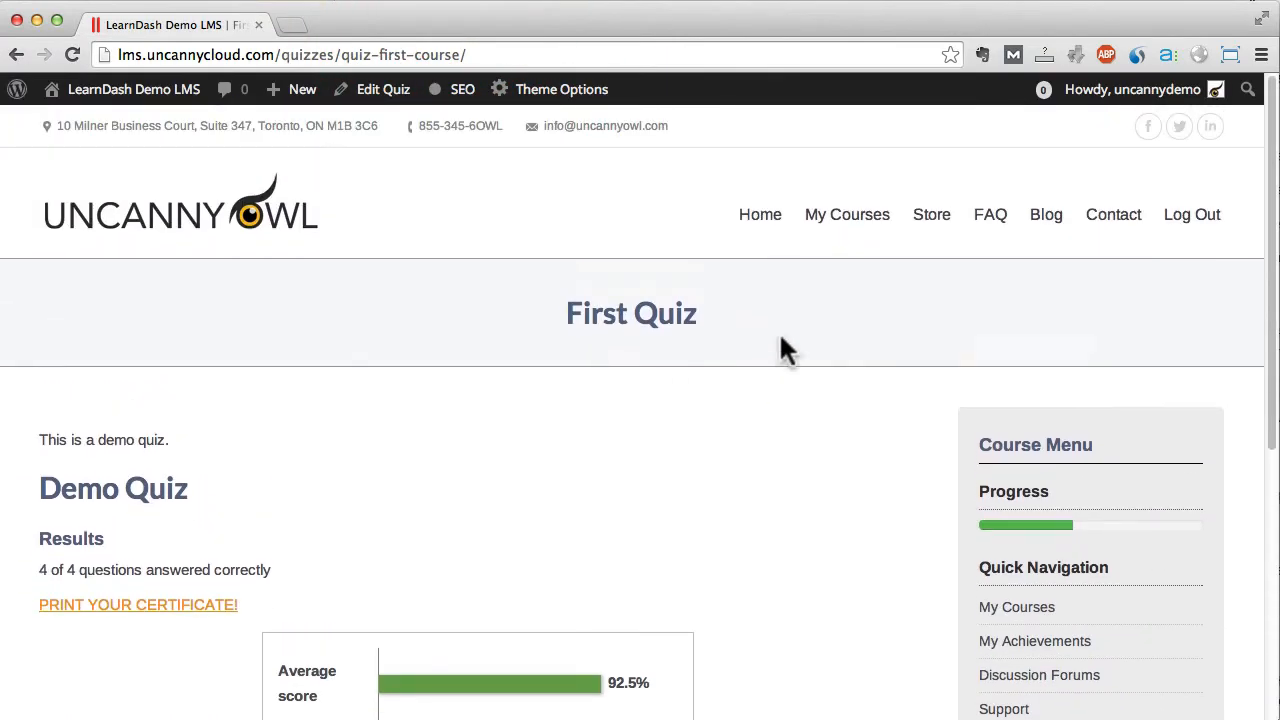
View the Sample Paid Course details in the Store, showing the $1.13 total and PayPal option.
{"action": "left_click", "coordinate": [931, 214]}
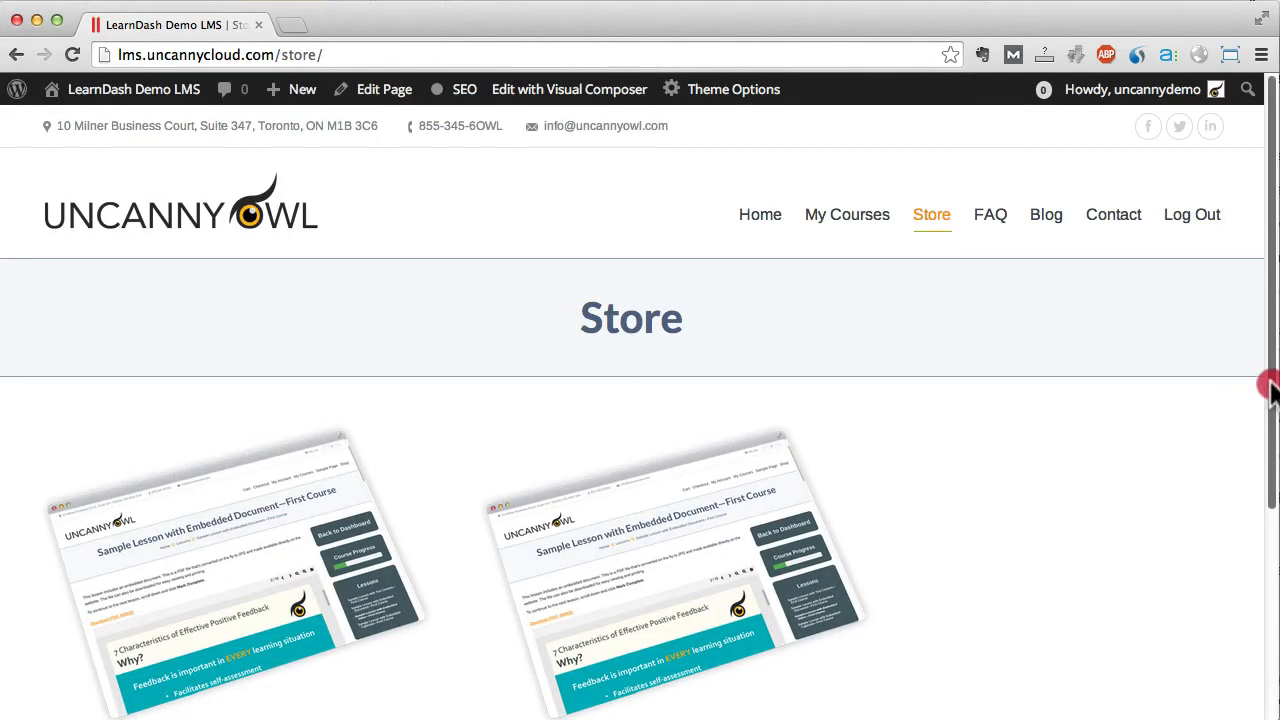
{"action": "left_click_drag", "start_coordinate": [1268, 405], "coordinate": [1247, 513]}
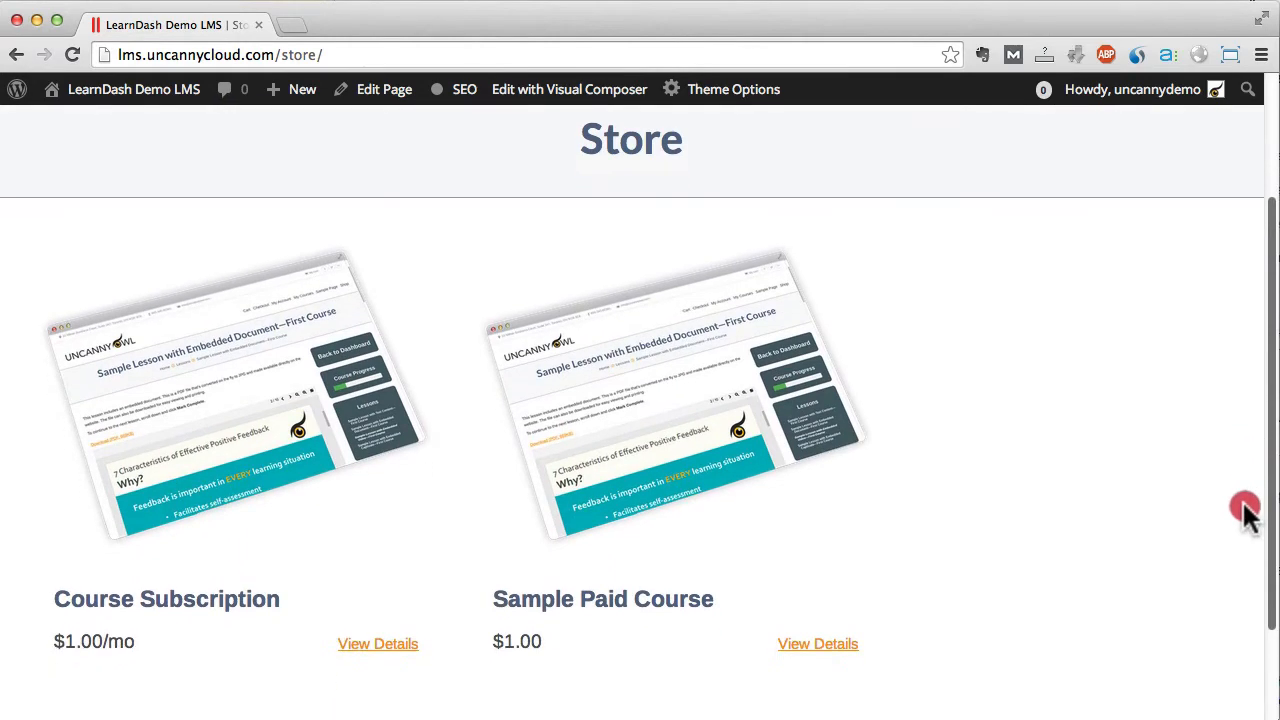
{"action": "left_click", "coordinate": [820, 644]}
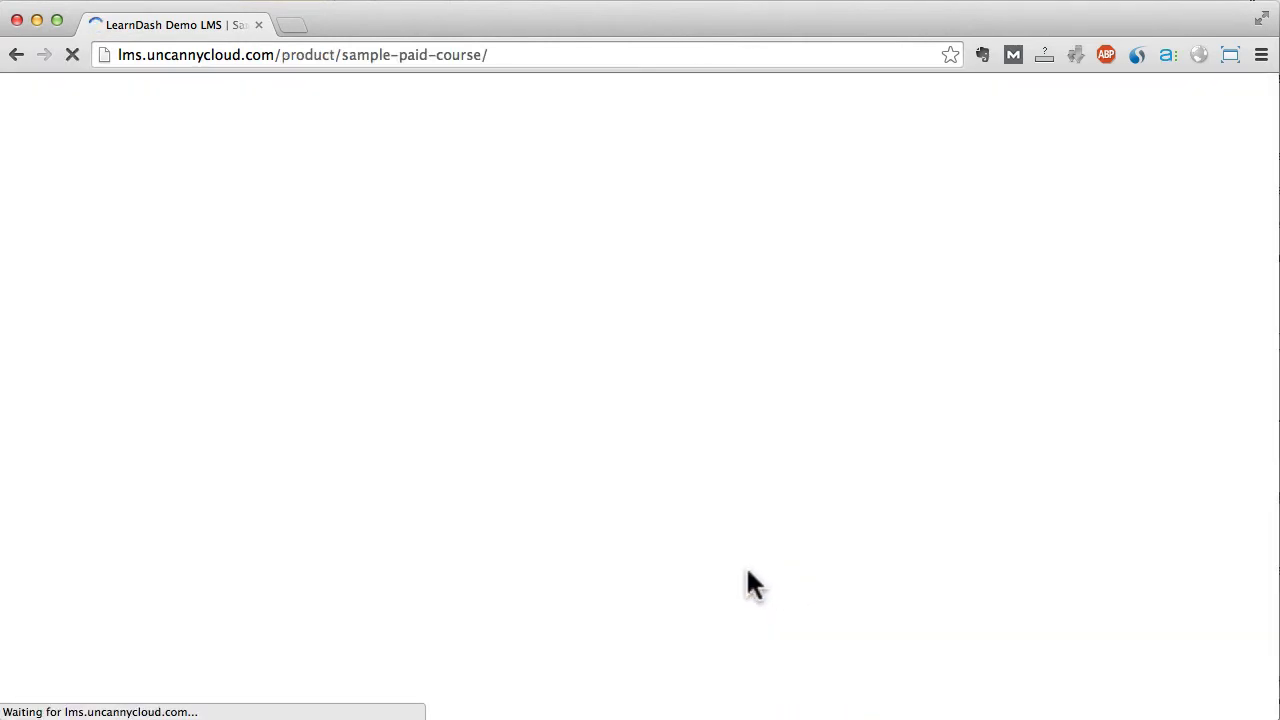
{"action": "scroll", "coordinate": [422, 493], "scroll_direction": "down", "scroll_amount": 3}
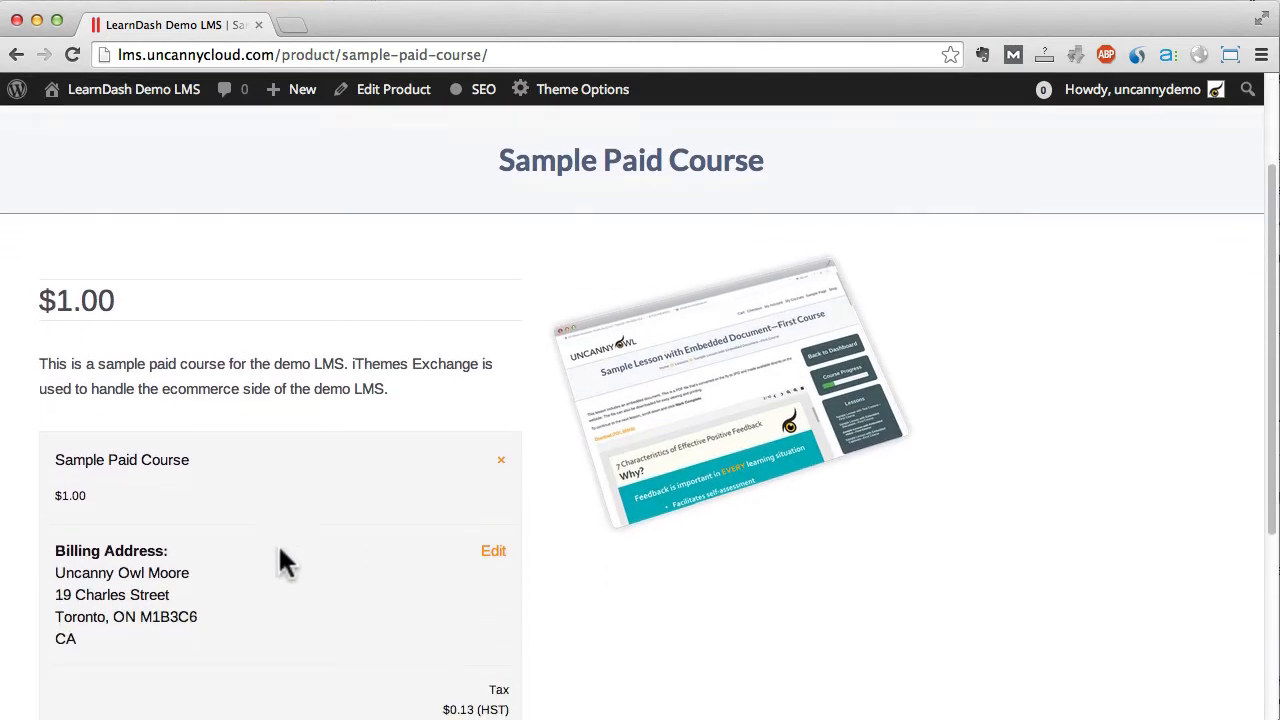
{"action": "scroll", "coordinate": [290, 530], "scroll_direction": "down", "scroll_amount": 2}
{"action": "scroll", "coordinate": [284, 562], "scroll_direction": "down", "scroll_amount": 2}
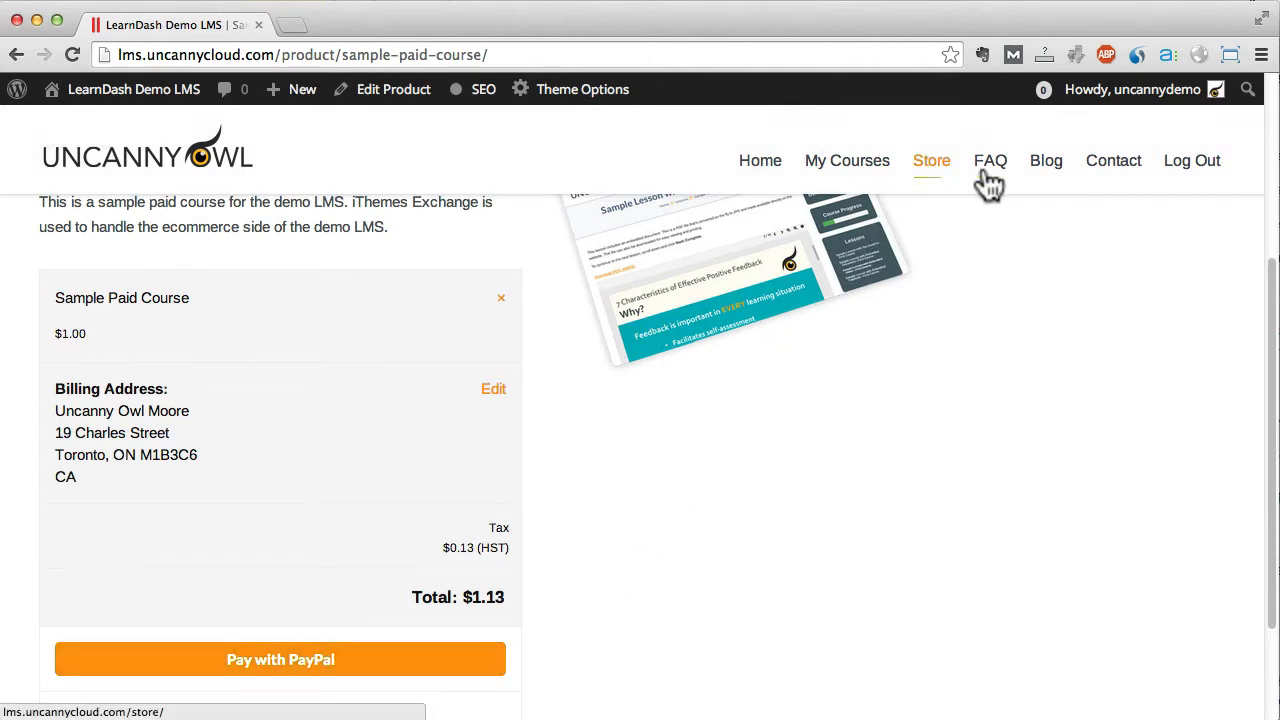
{"action": "left_click", "coordinate": [152, 92]}
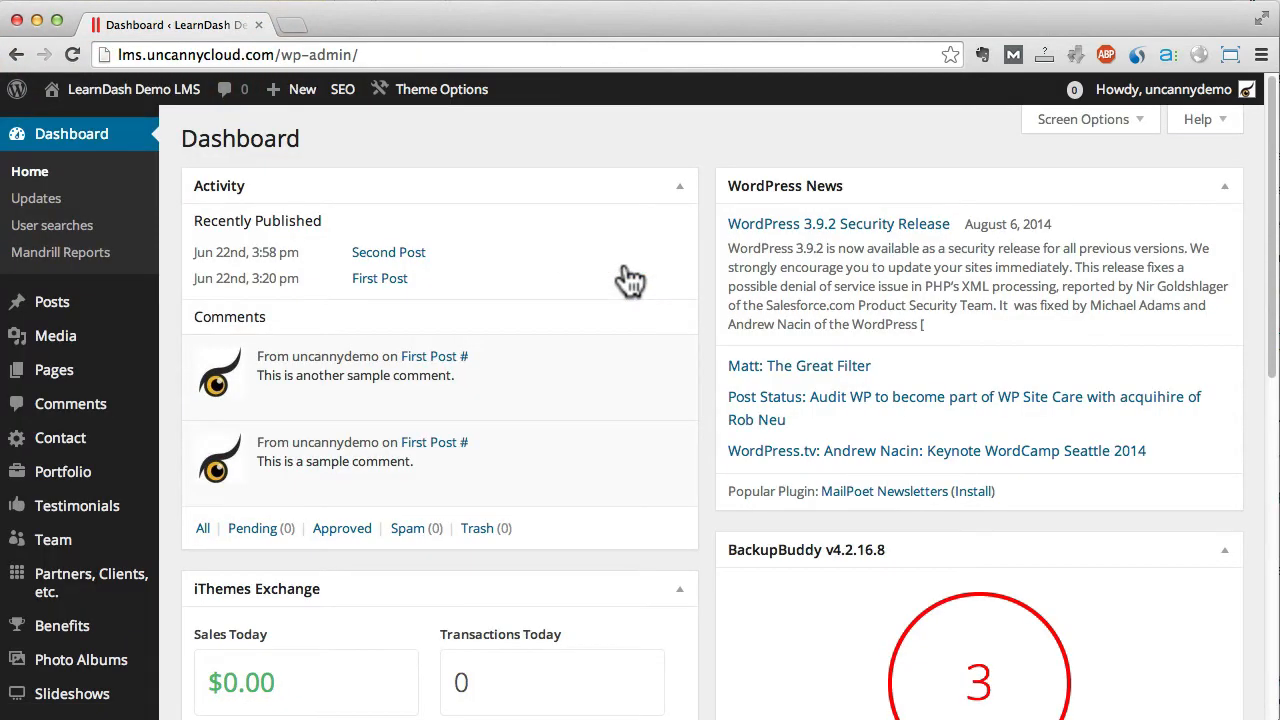
{"action": "left_click_drag", "start_coordinate": [1270, 130], "coordinate": [1245, 688]}
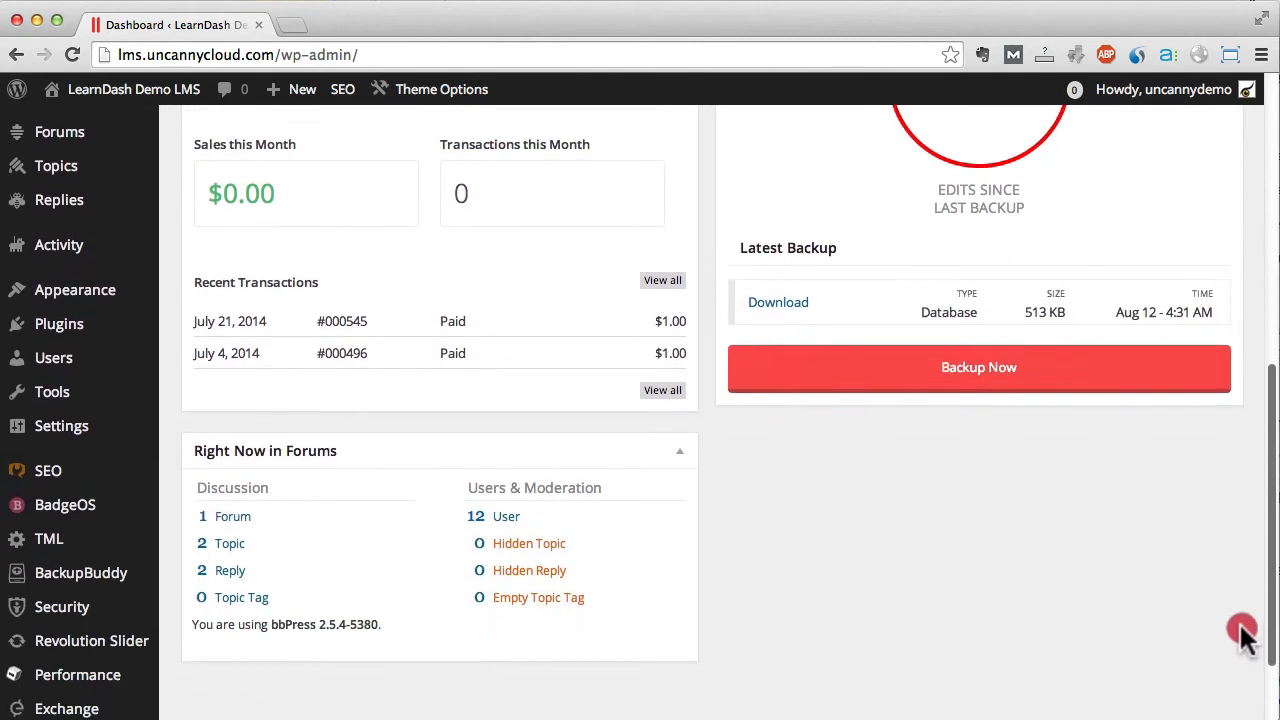
{"action": "left_click_drag", "start_coordinate": [1257, 690], "coordinate": [1240, 418]}
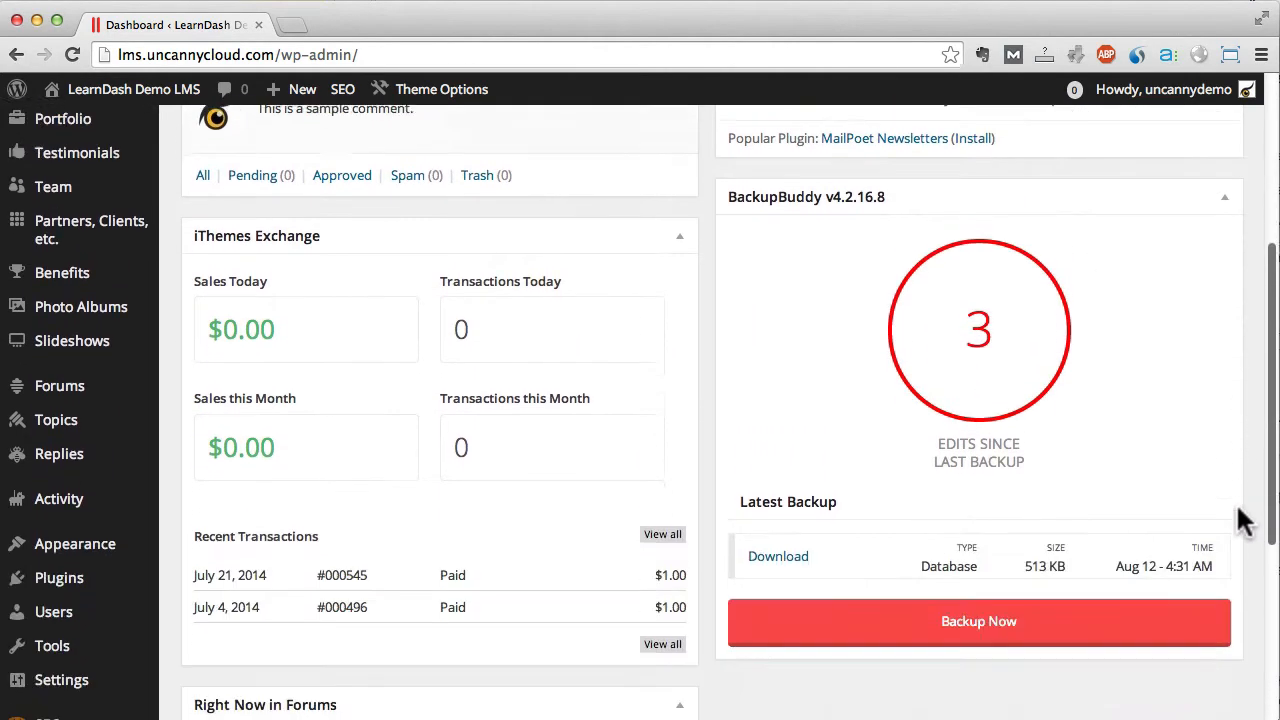
{"action": "scroll", "coordinate": [1245, 520], "scroll_direction": "down", "scroll_amount": 1}
Go to the Installed Plugins page from the admin dashboard.
{"action": "mouse_move", "coordinate": [59, 578]}
{"action": "left_click", "coordinate": [200, 562]}
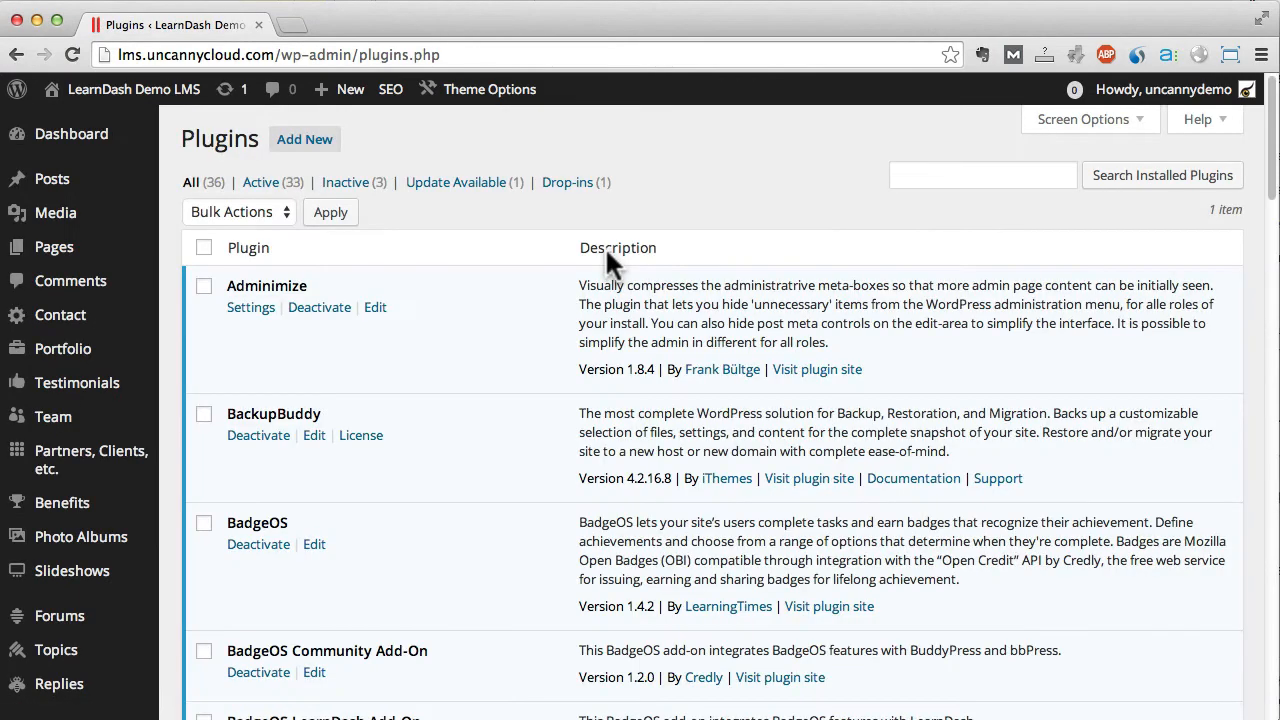
{"action": "mouse_move", "coordinate": [1270, 170]}
{"action": "left_mouse_down"}
{"action": "mouse_move", "coordinate": [1260, 625]}
{"action": "mouse_move", "coordinate": [1265, 330]}
{"action": "left_mouse_up"}
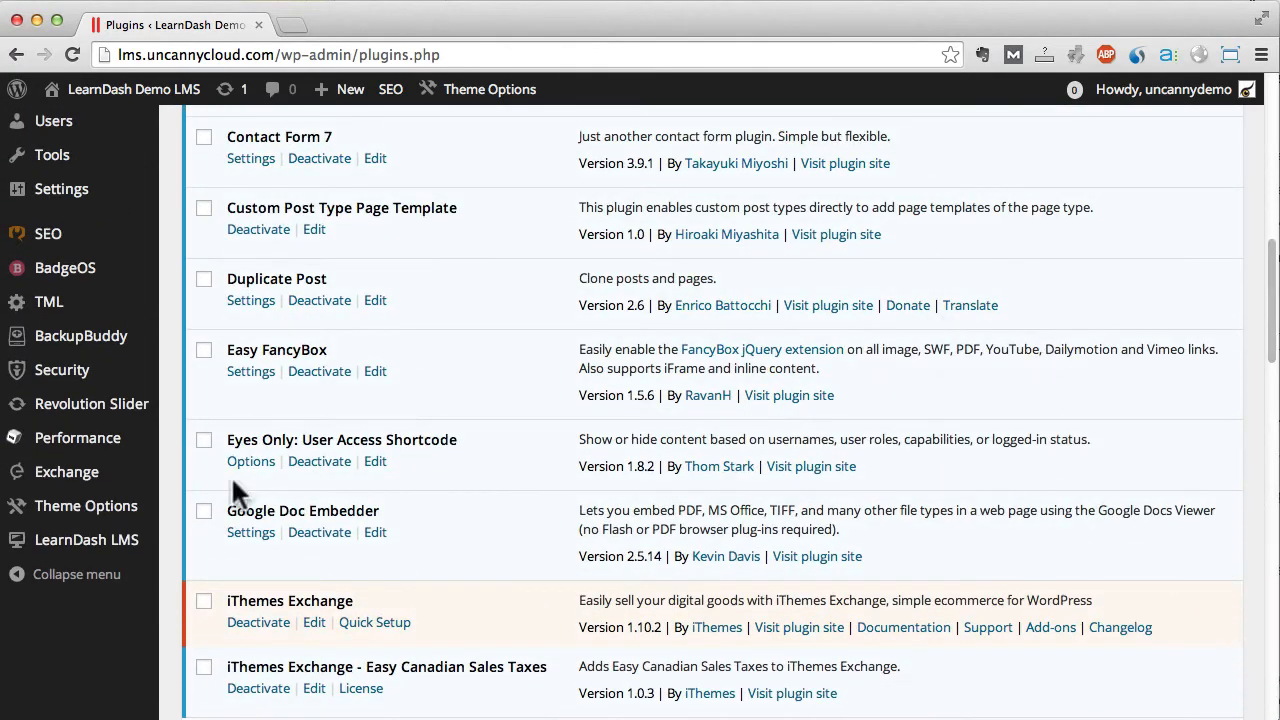
{"action": "mouse_move", "coordinate": [86, 540]}
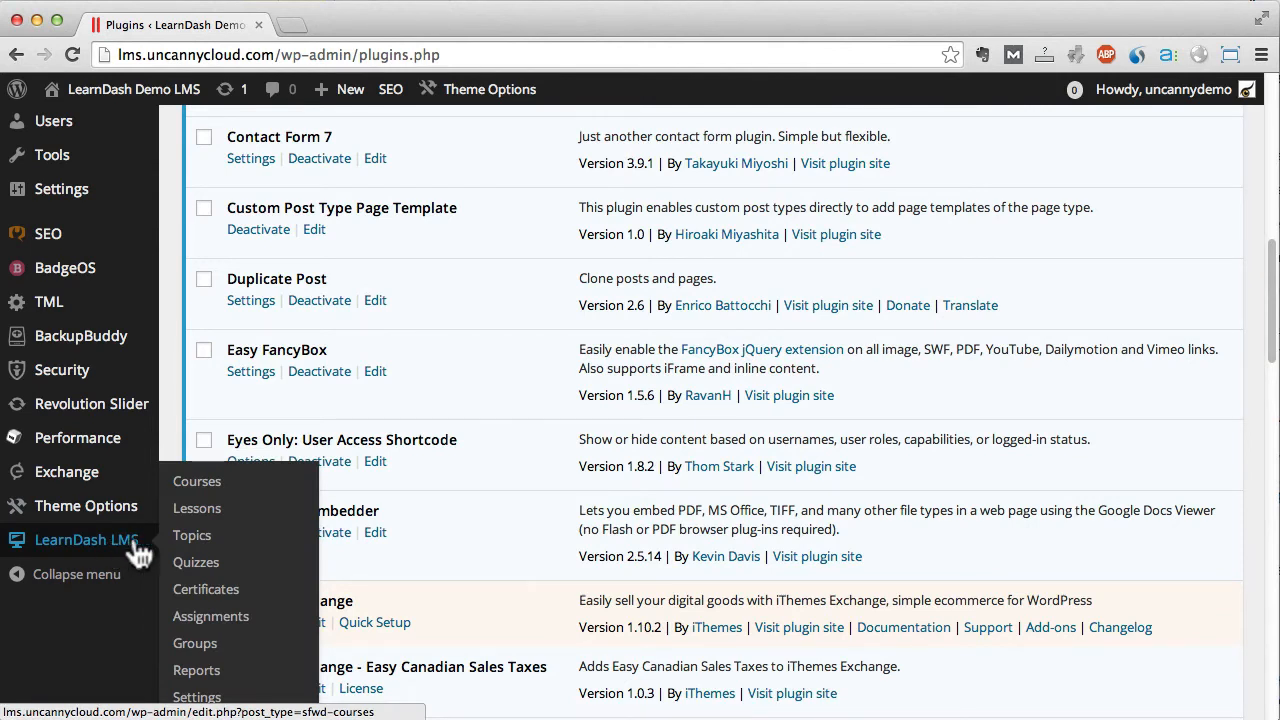
Go to the LearnDash LMS Courses list from the Plugins page.
{"action": "left_click", "coordinate": [197, 481]}
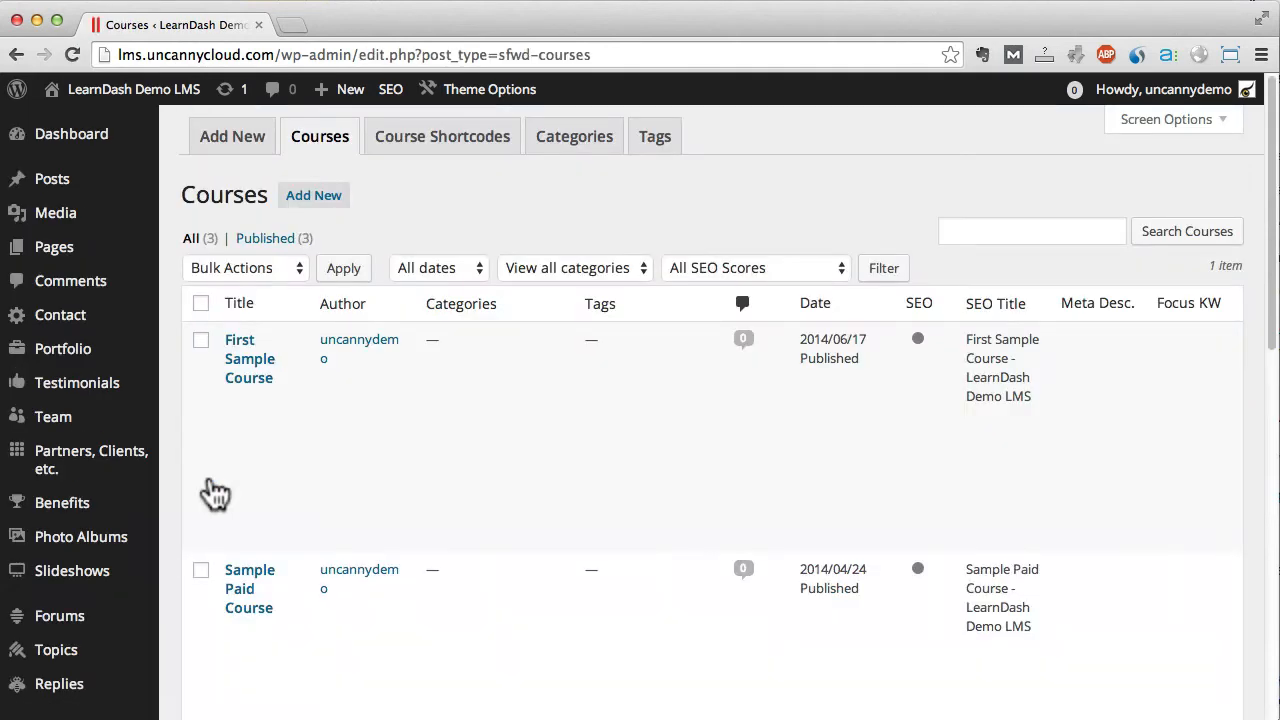
Edit First Sample Course to review its price type, lesson sorting and progression settings.
{"action": "left_click", "coordinate": [236, 401]}
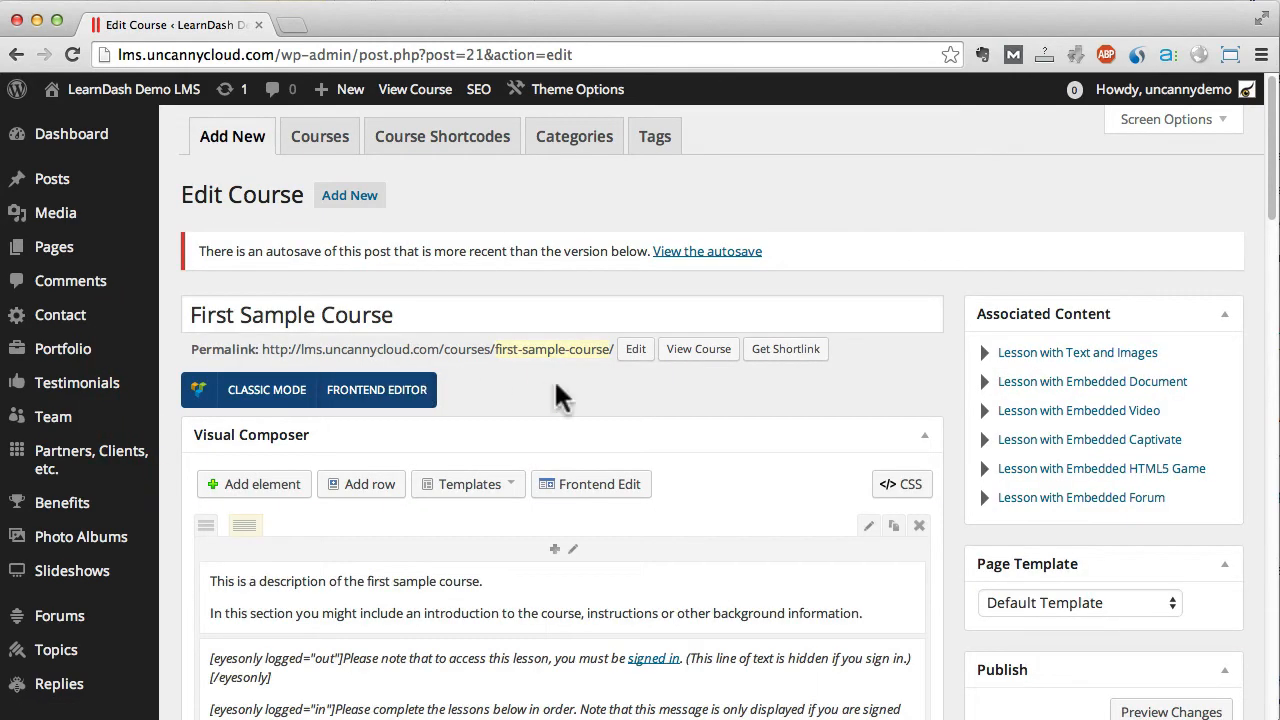
{"action": "left_click_drag", "start_coordinate": [1270, 230], "coordinate": [1268, 262]}
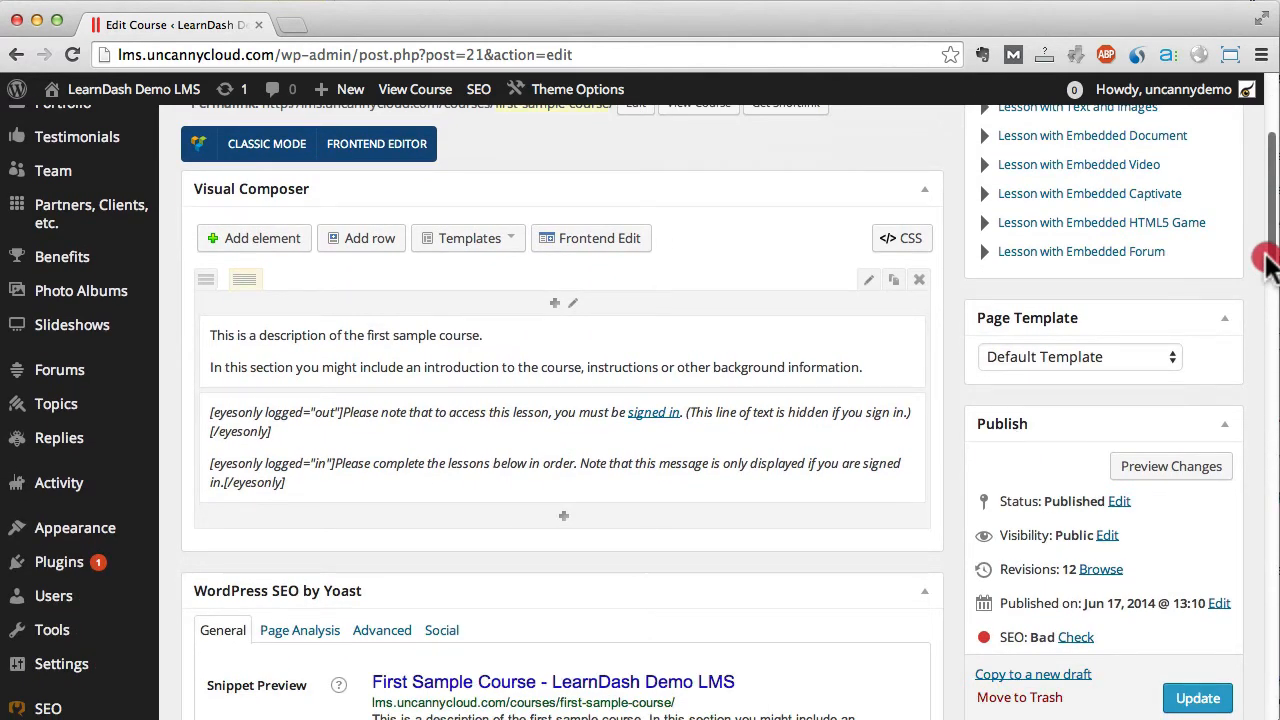
{"action": "mouse_move", "coordinate": [1268, 262]}
{"action": "left_mouse_down"}
{"action": "mouse_move", "coordinate": [1256, 548]}
{"action": "mouse_move", "coordinate": [1268, 630]}
{"action": "left_mouse_up"}
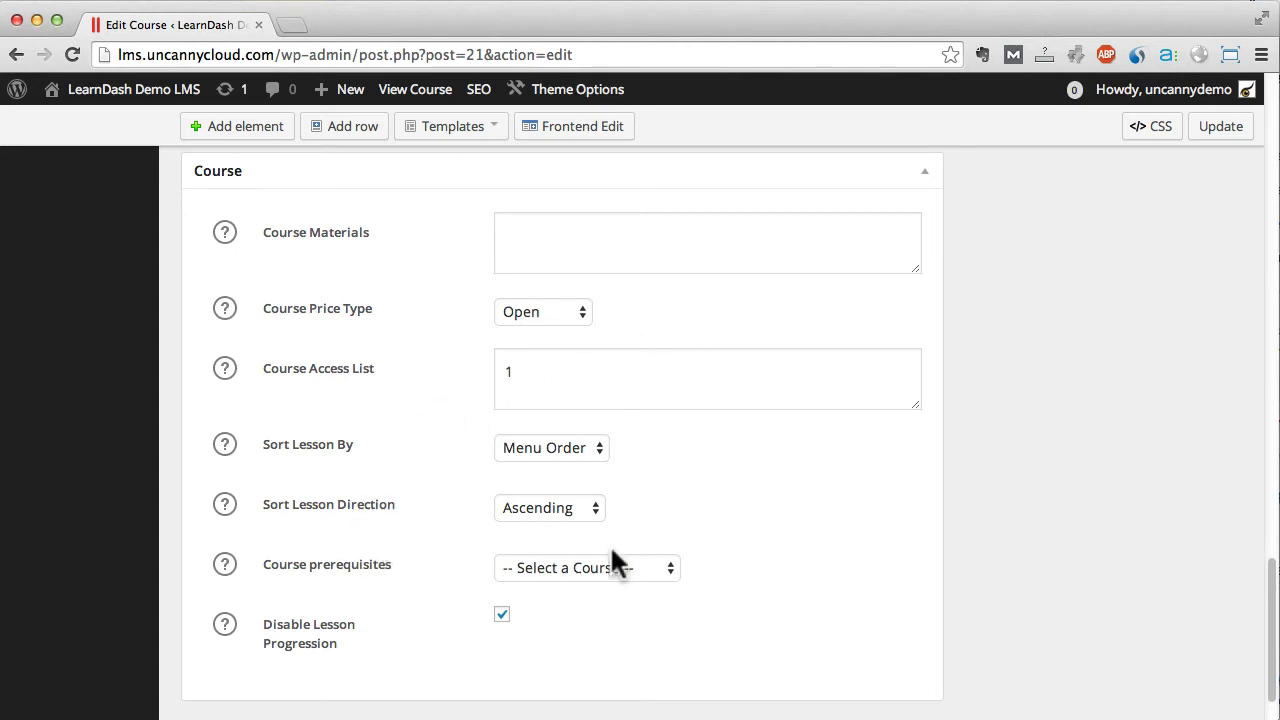
{"action": "left_click_drag", "start_coordinate": [1268, 595], "coordinate": [1262, 337]}
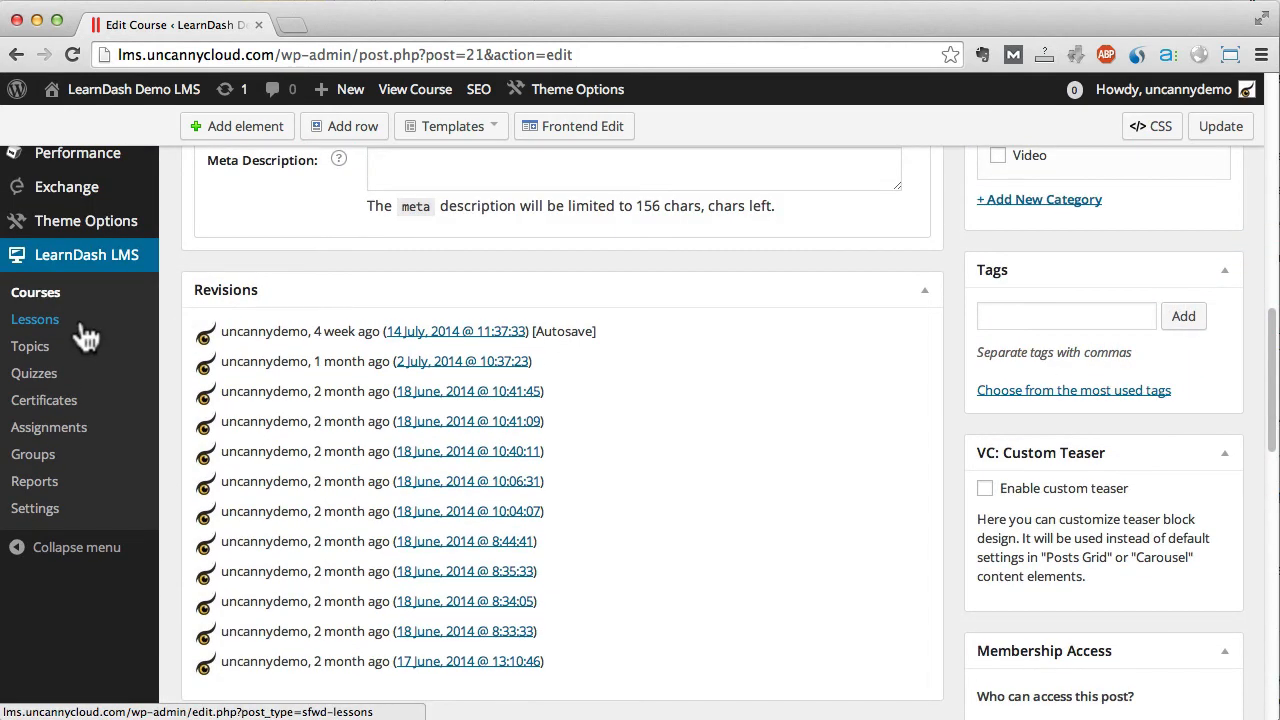
{"action": "left_click", "coordinate": [40, 320]}
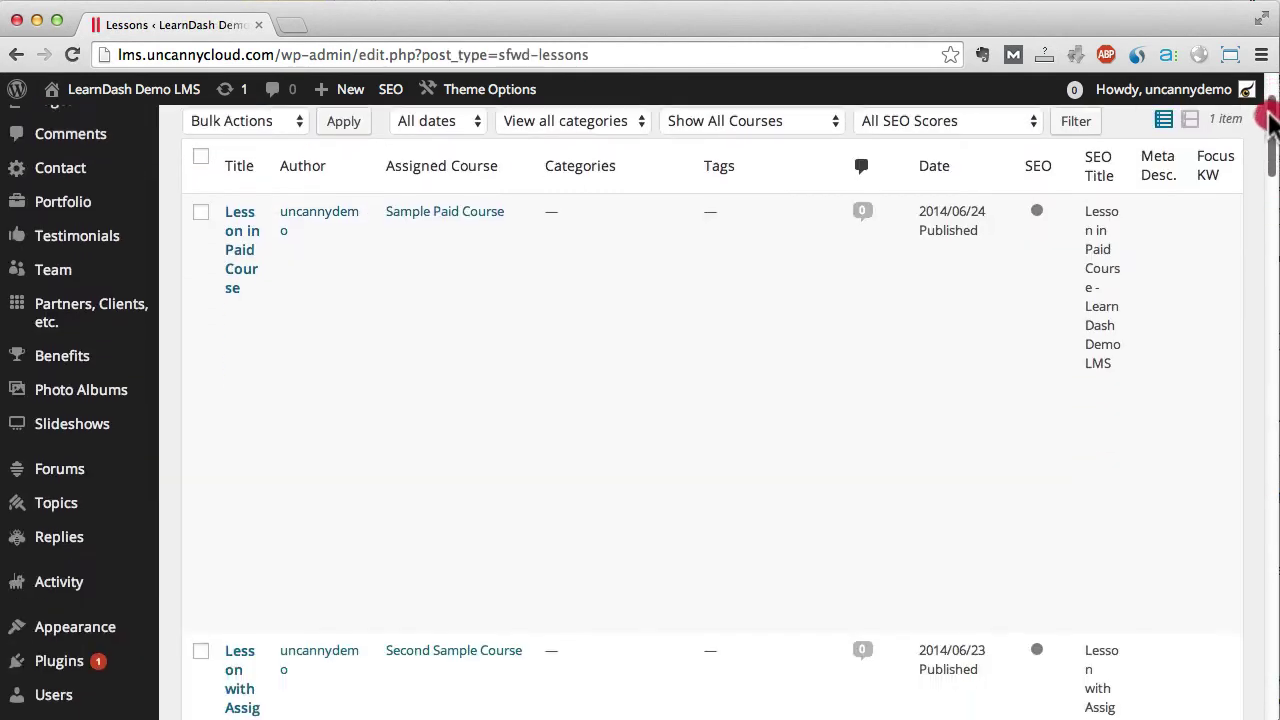
{"action": "left_click_drag", "start_coordinate": [1266, 130], "coordinate": [1272, 430]}
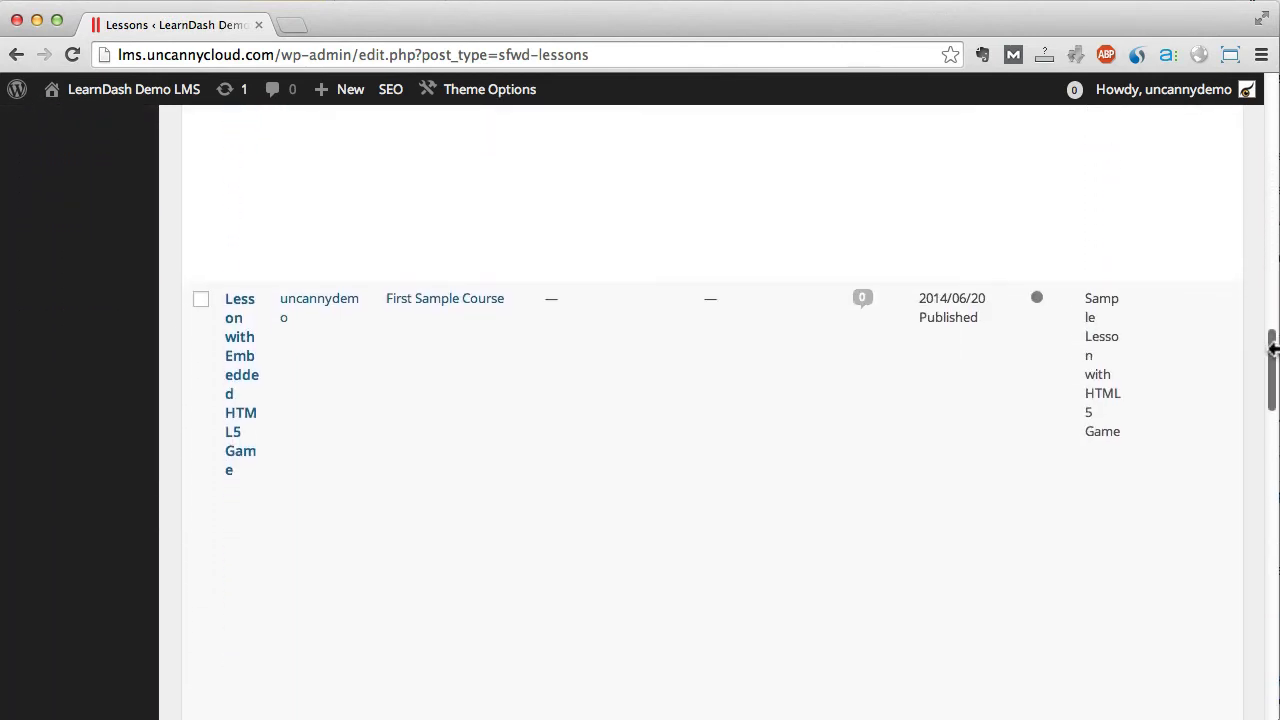
Edit the Lesson with Embedded Captivate, then go to the admin Quizzes list.
{"action": "left_click", "coordinate": [237, 422]}
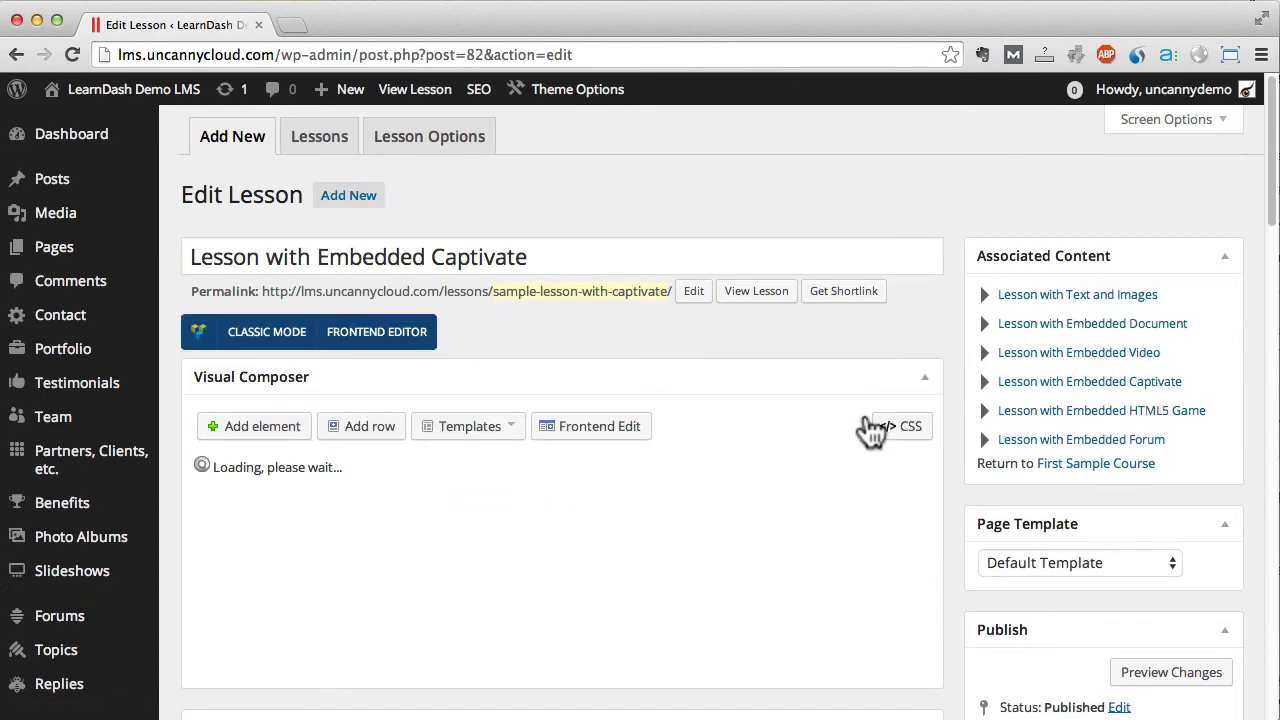
{"action": "left_click_drag", "start_coordinate": [1272, 150], "coordinate": [1272, 700]}
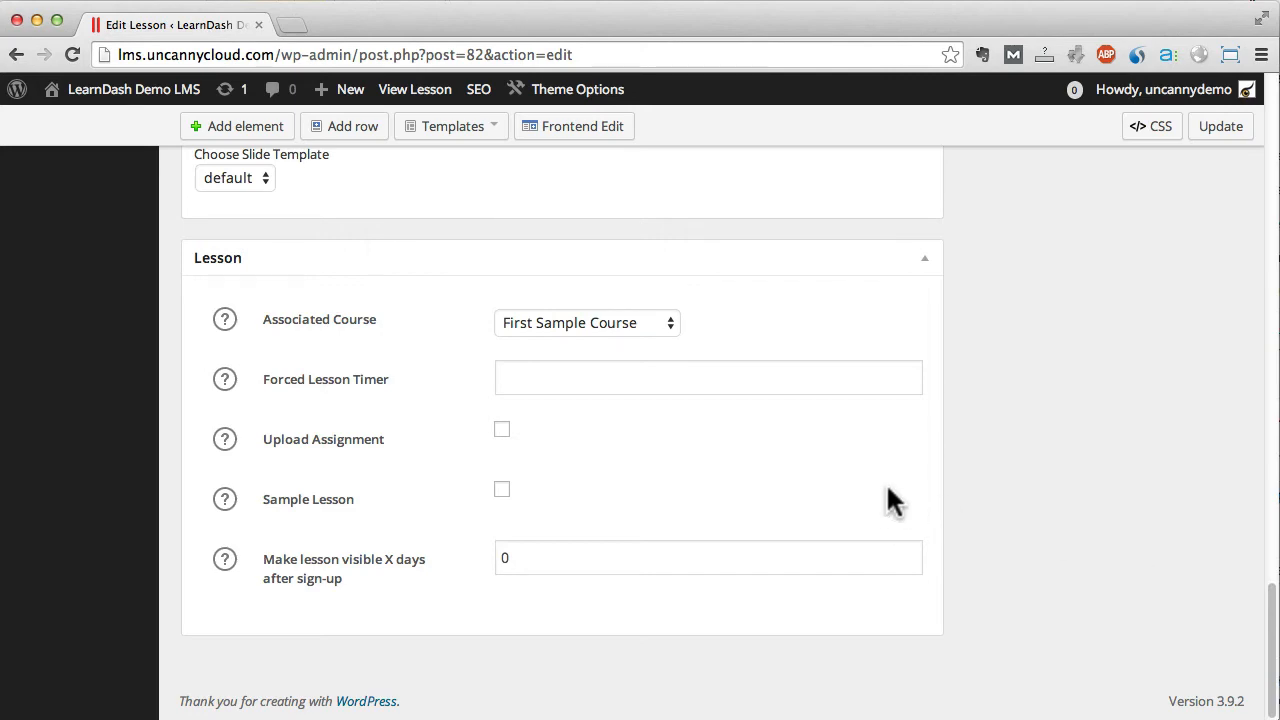
{"action": "left_click_drag", "start_coordinate": [1272, 640], "coordinate": [1272, 335]}
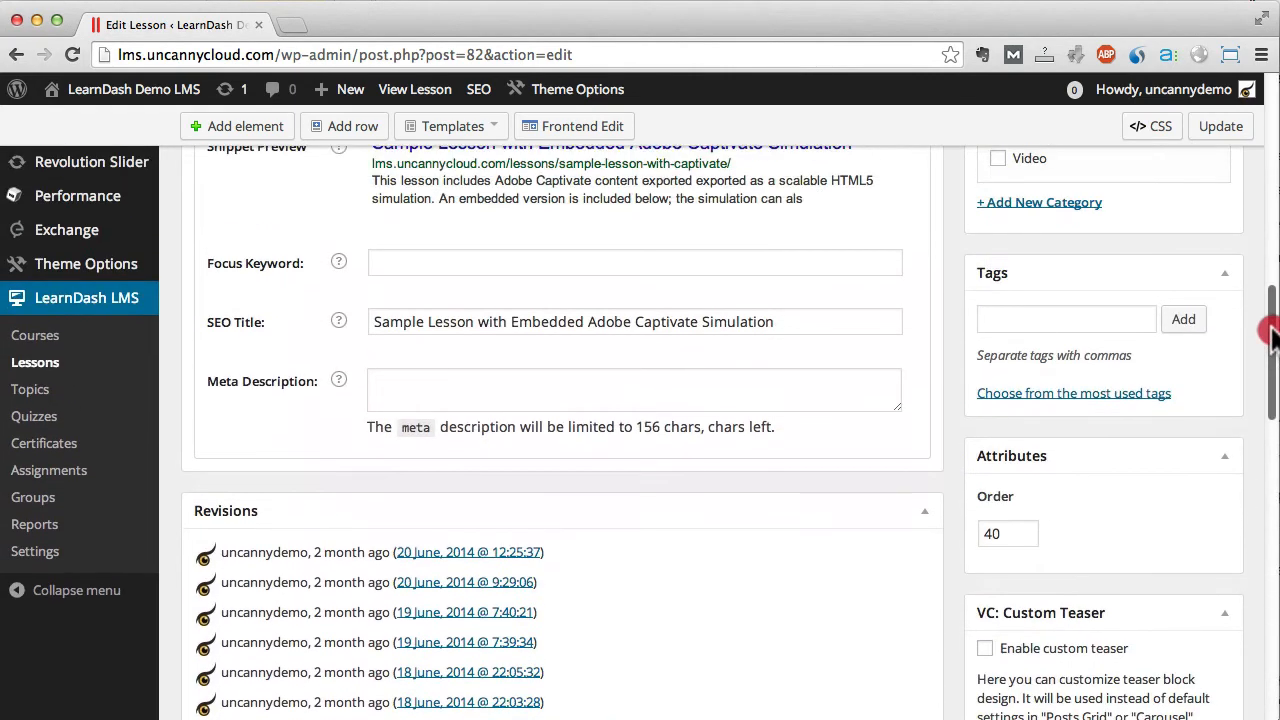
{"action": "left_click", "coordinate": [33, 416]}
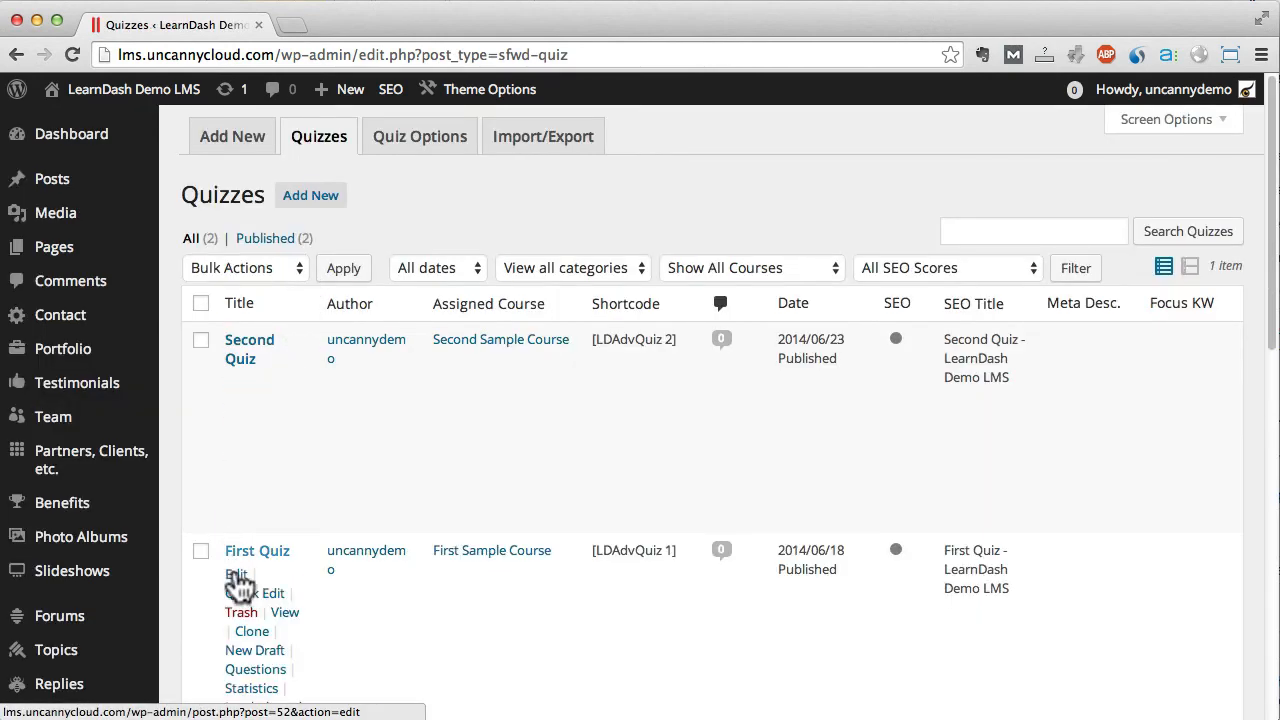
Edit the First Quiz from the Quizzes list.
{"action": "left_click", "coordinate": [240, 600]}
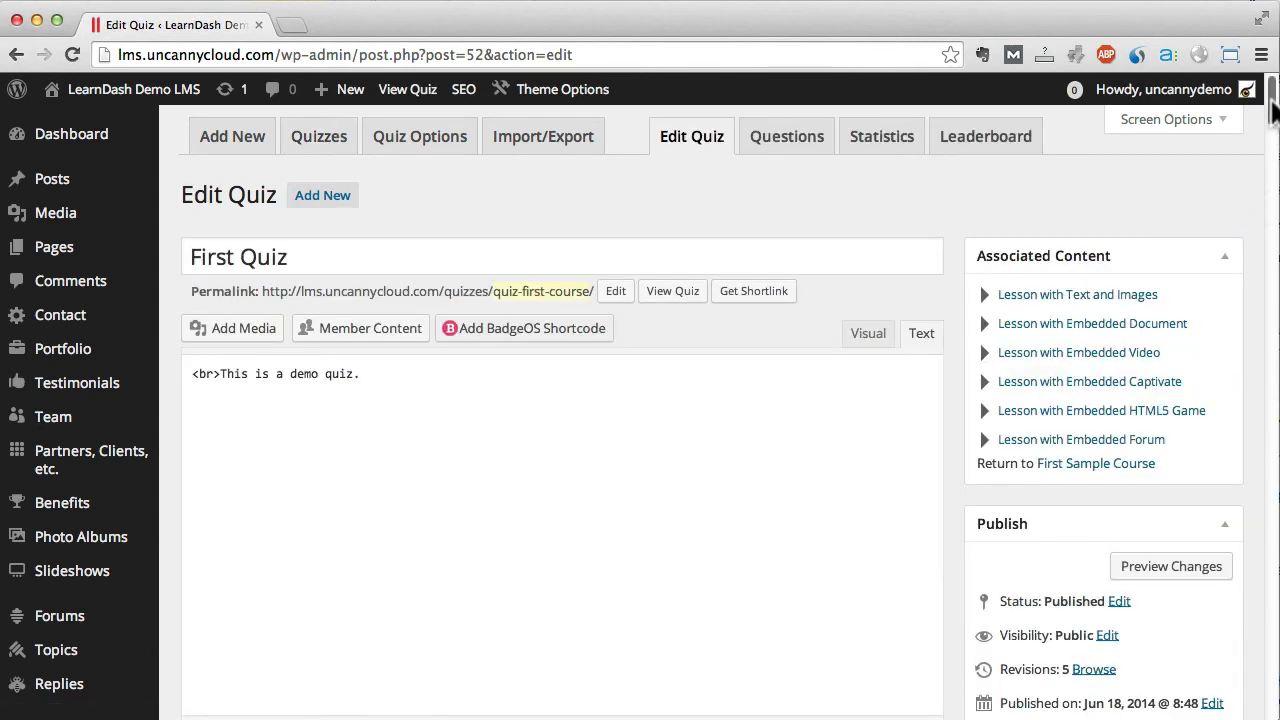
{"action": "left_click_drag", "start_coordinate": [1270, 100], "coordinate": [1270, 268]}
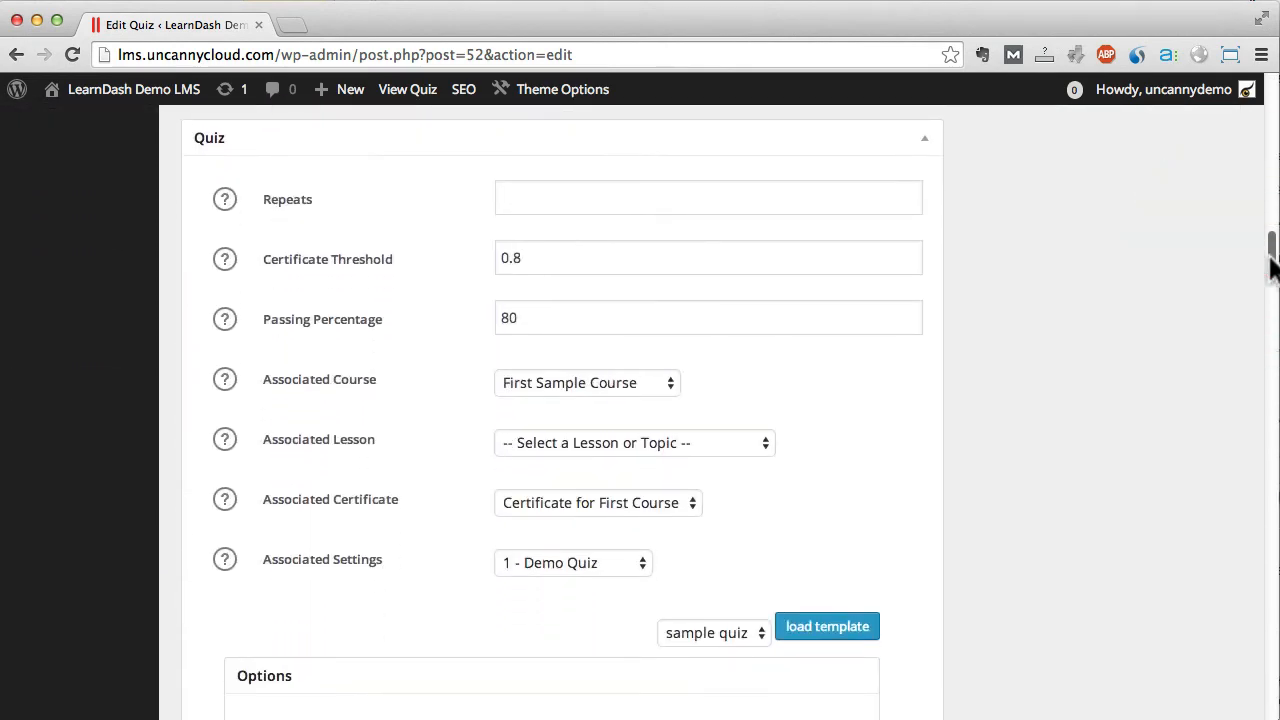
{"action": "mouse_move", "coordinate": [1270, 268]}
{"action": "left_mouse_down"}
{"action": "mouse_move", "coordinate": [1262, 410]}
{"action": "mouse_move", "coordinate": [1270, 100]}
{"action": "left_mouse_up"}
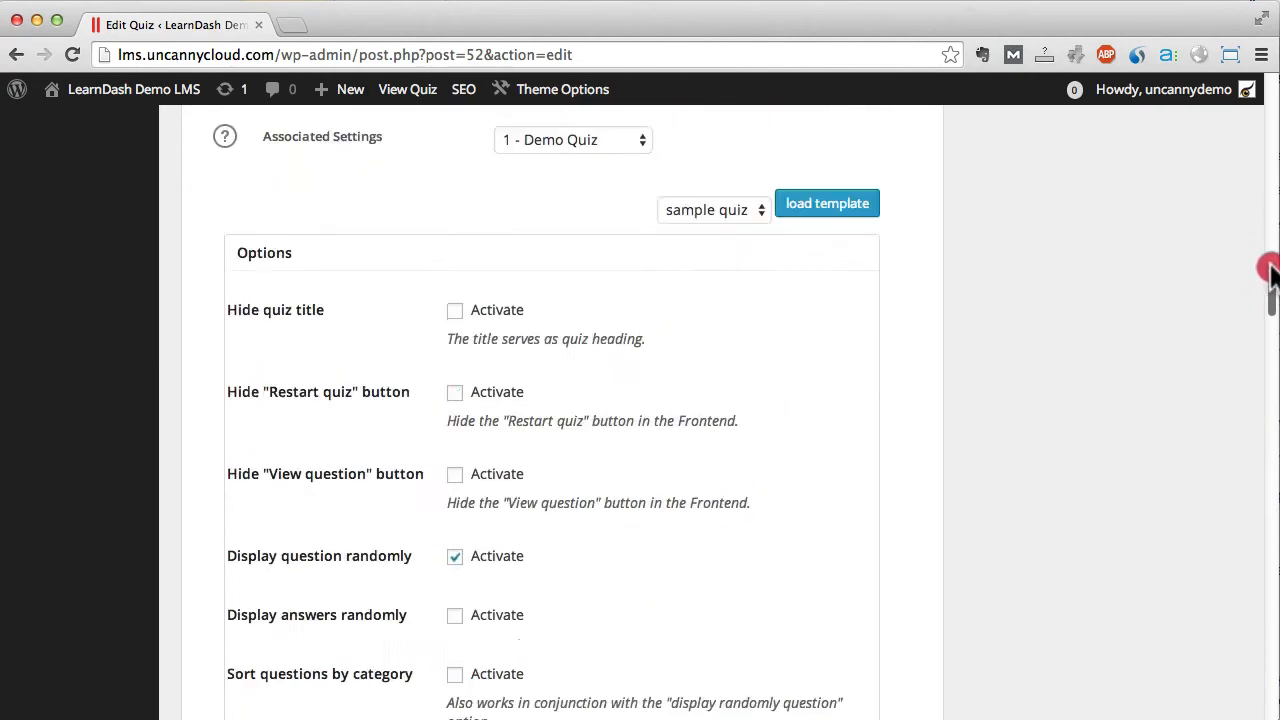
Show the Demo Quiz's four questions from the First Quiz edit screen.
{"action": "left_click", "coordinate": [787, 136]}
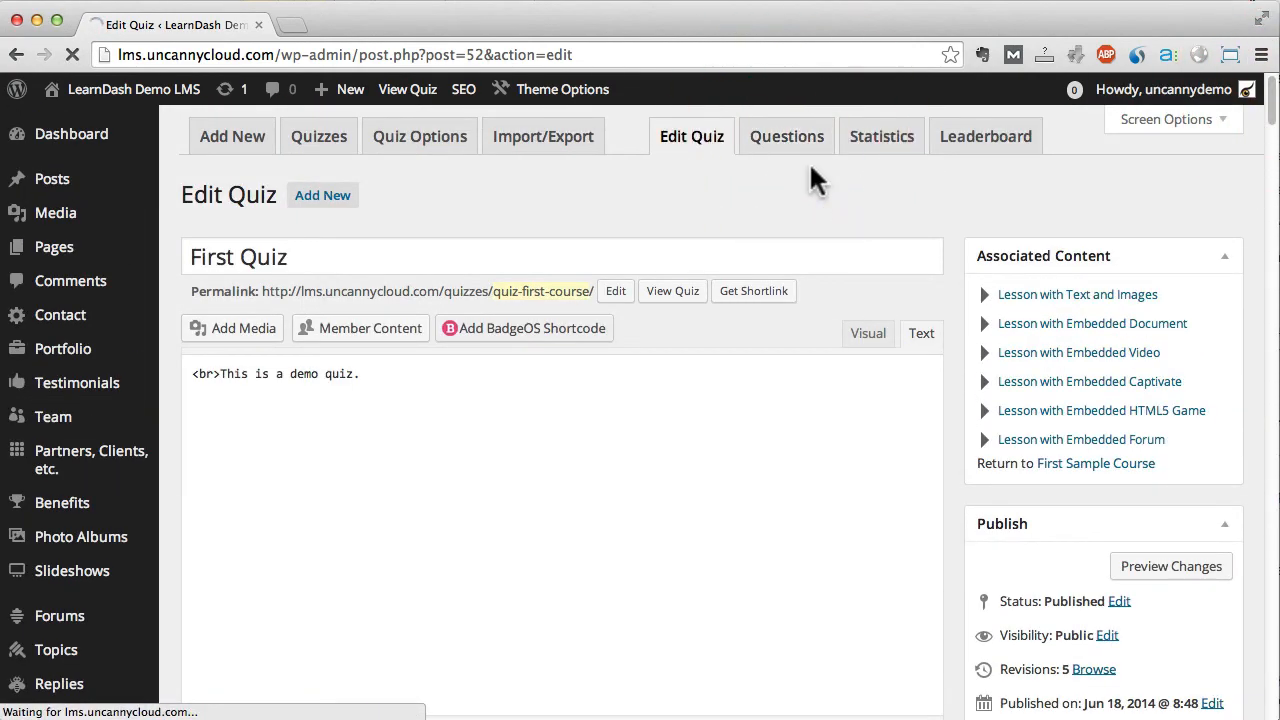